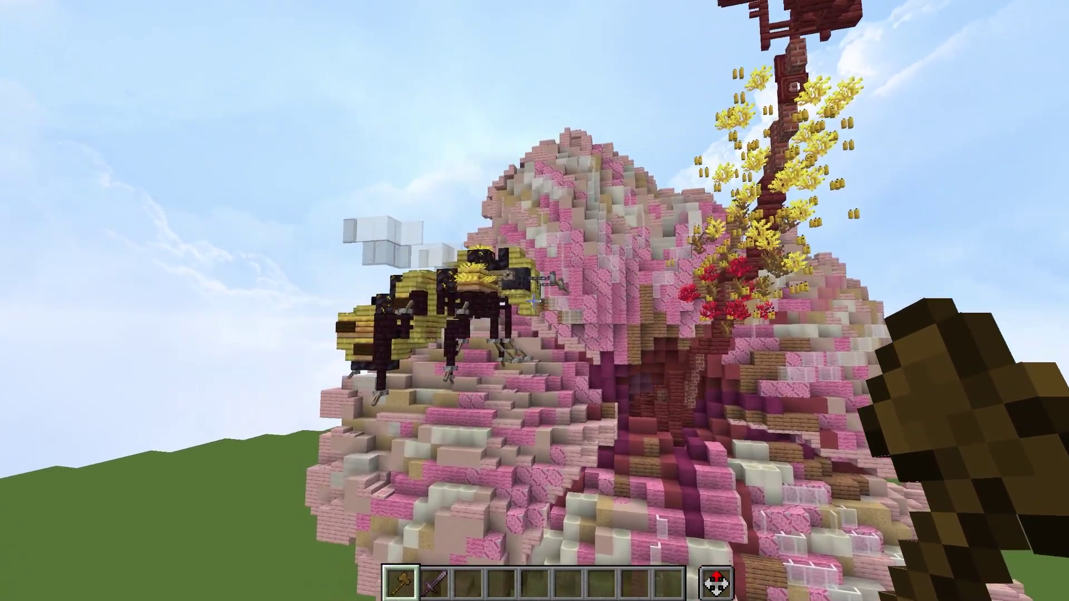
key("s")
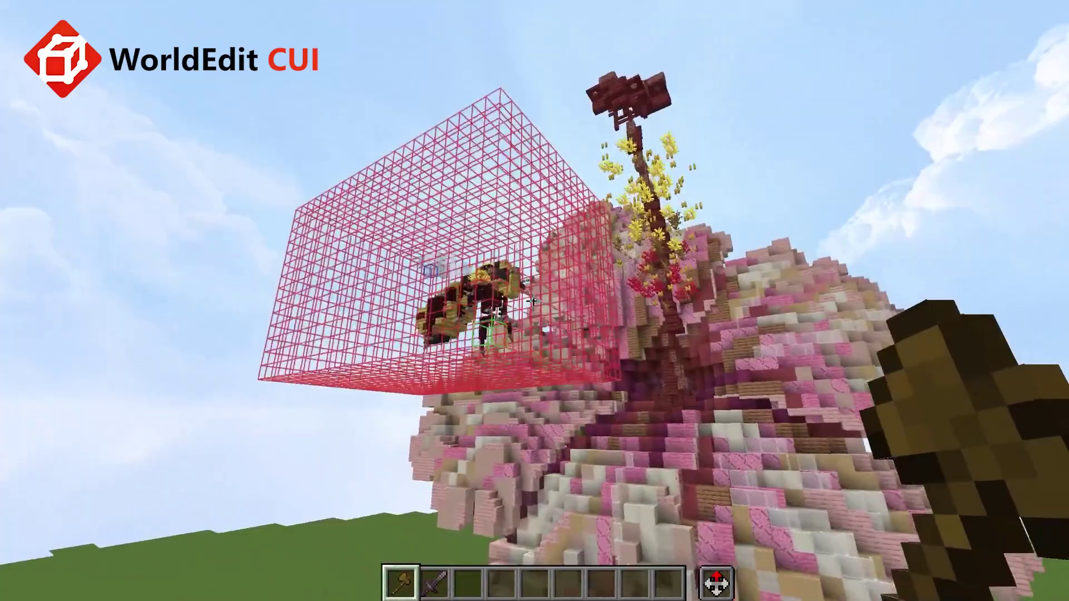
key("a")
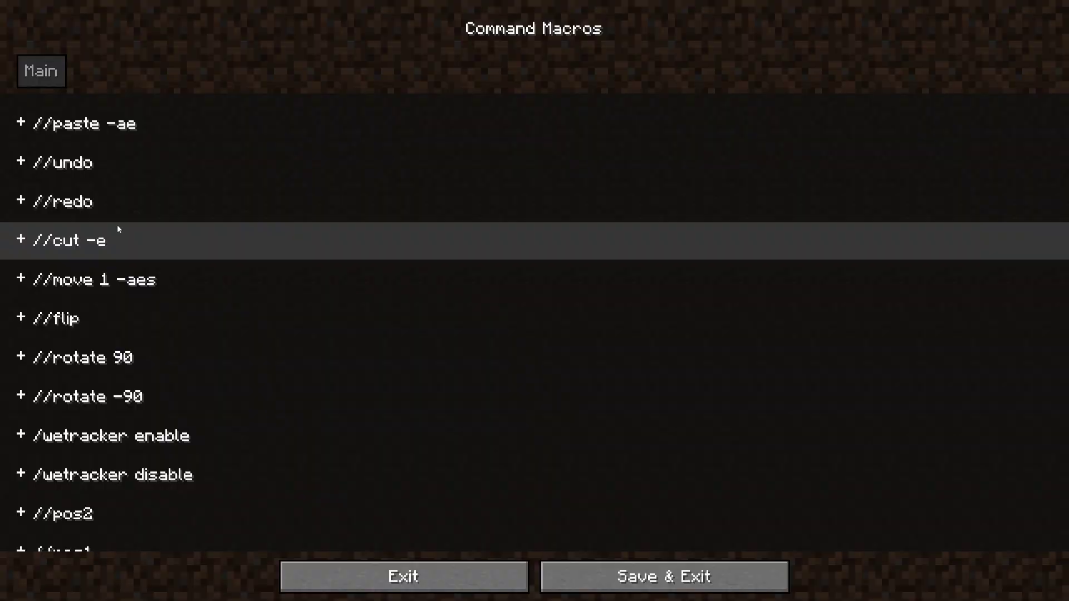
Inspect the key and modifier settings of the //pos1 and //pos2 command macros
scroll(119, 228, "down", 3)
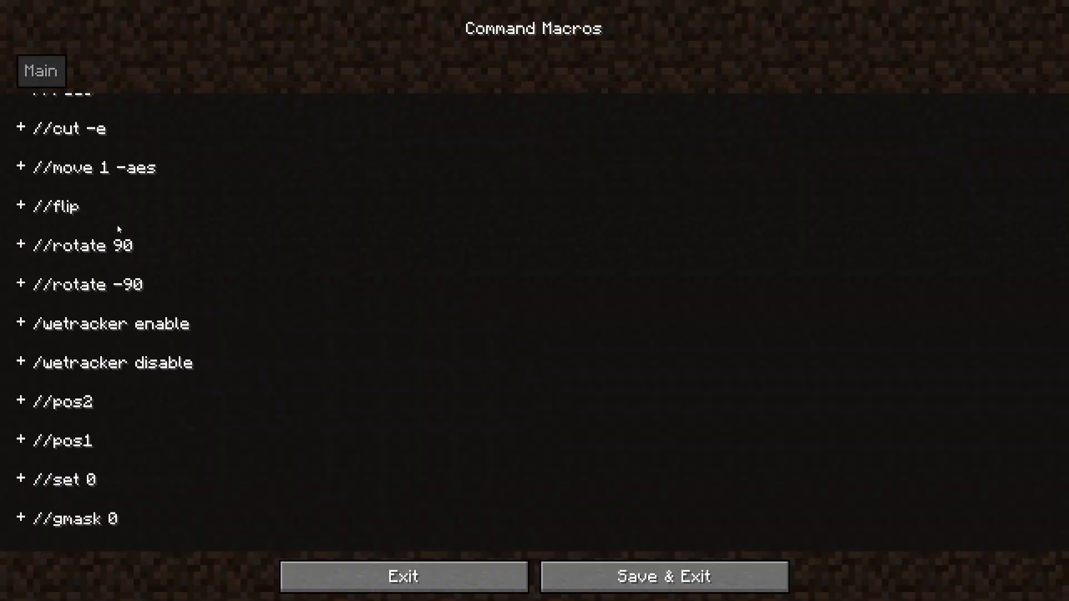
left_click(105, 437)
scroll(189, 429, "down", 2)
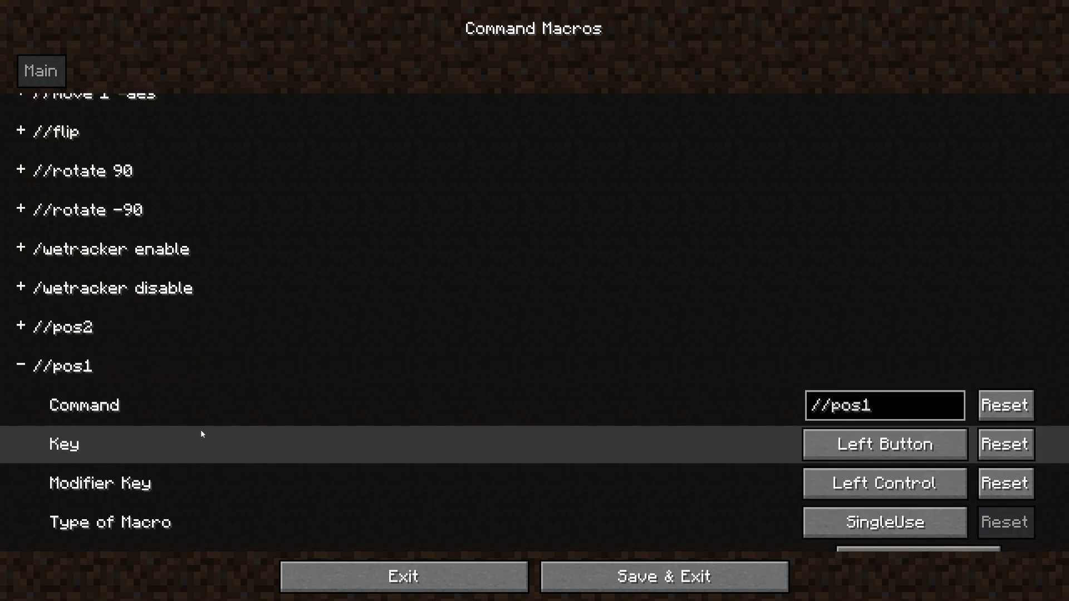
left_click(228, 335)
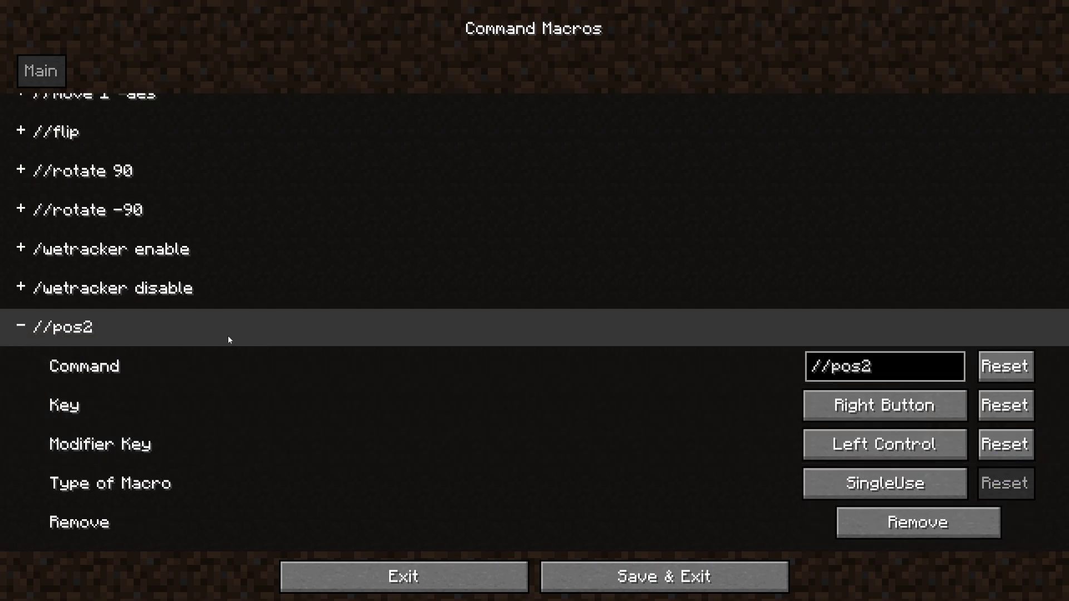
scroll(813, 384, "down", 5)
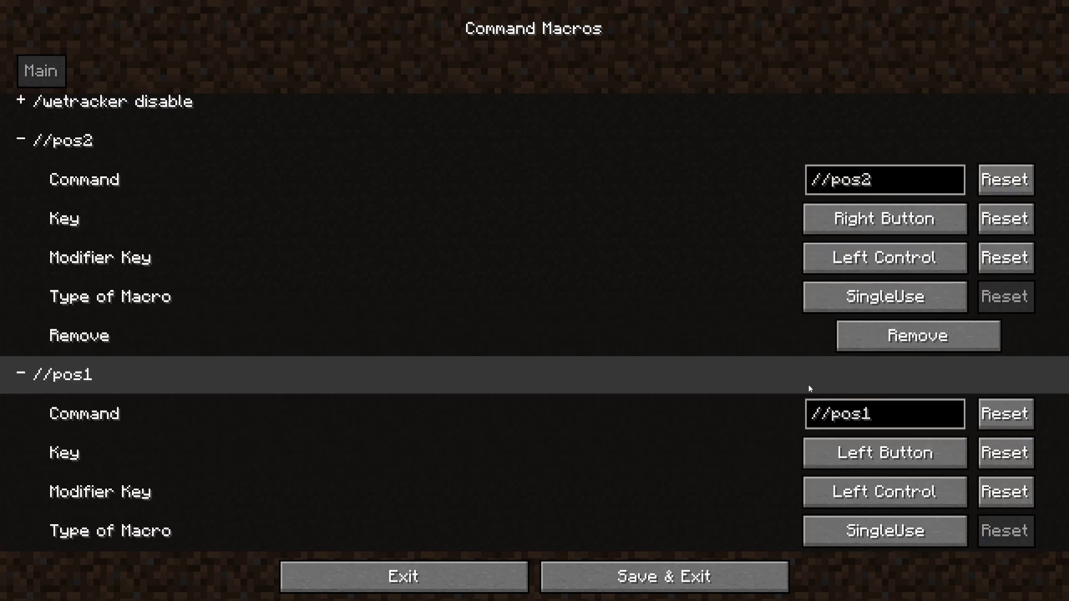
scroll(824, 279, "down", 2)
scroll(824, 278, "down", 1)
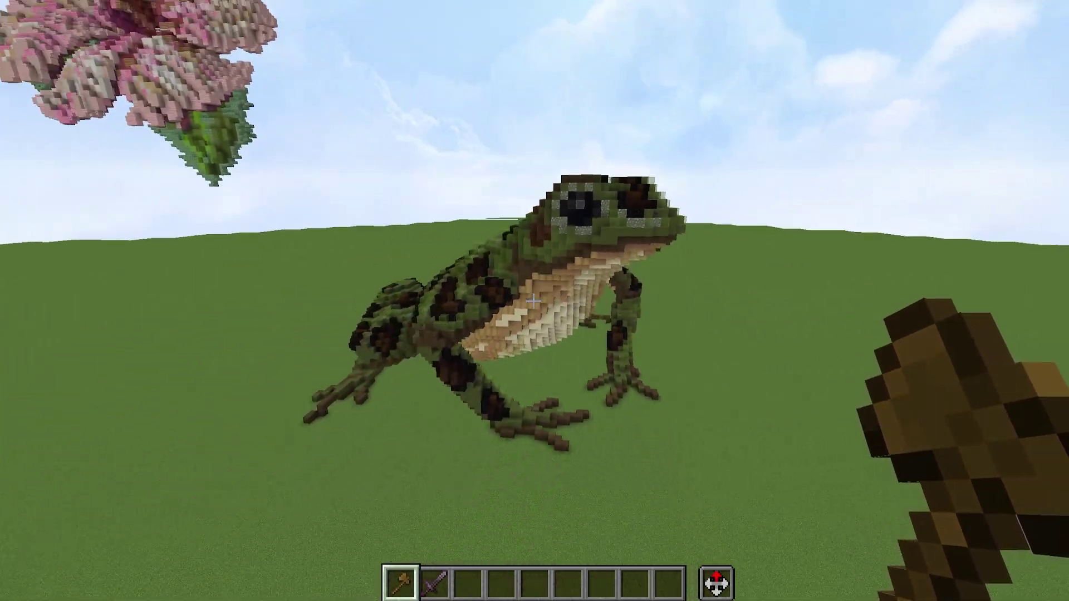
Enclose the frog in a cuboid selection and expand it by 10 blocks in the facing direction with //expand 10
key("s")
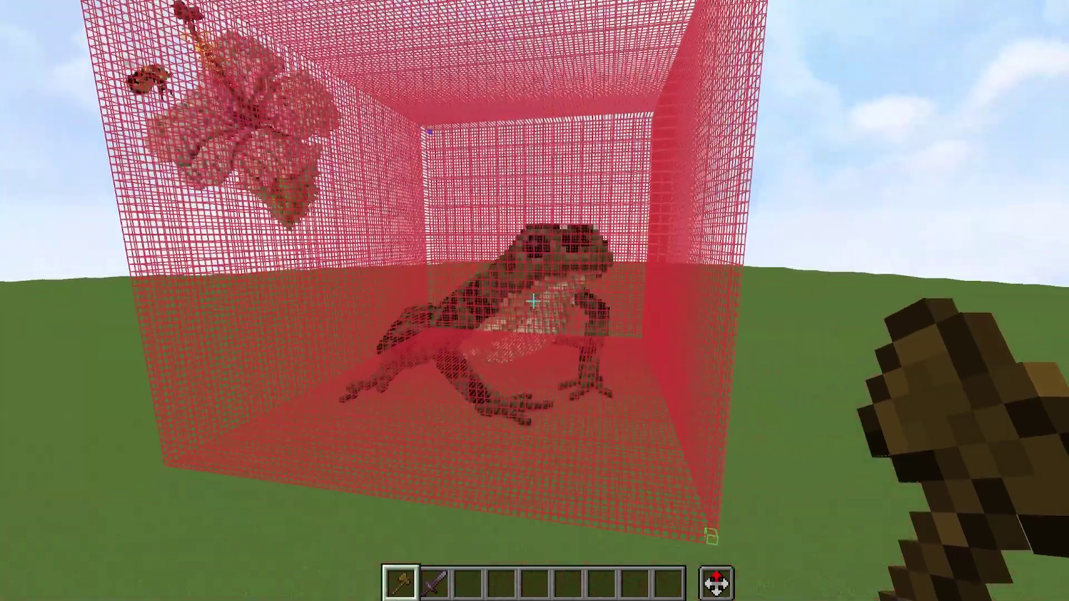
key("d")
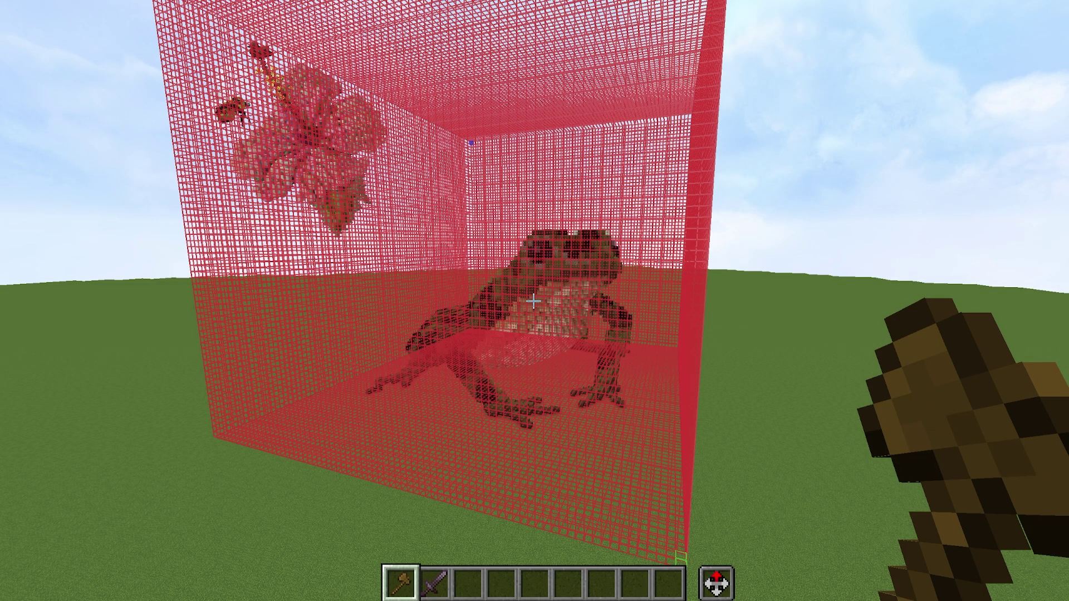
key("a")
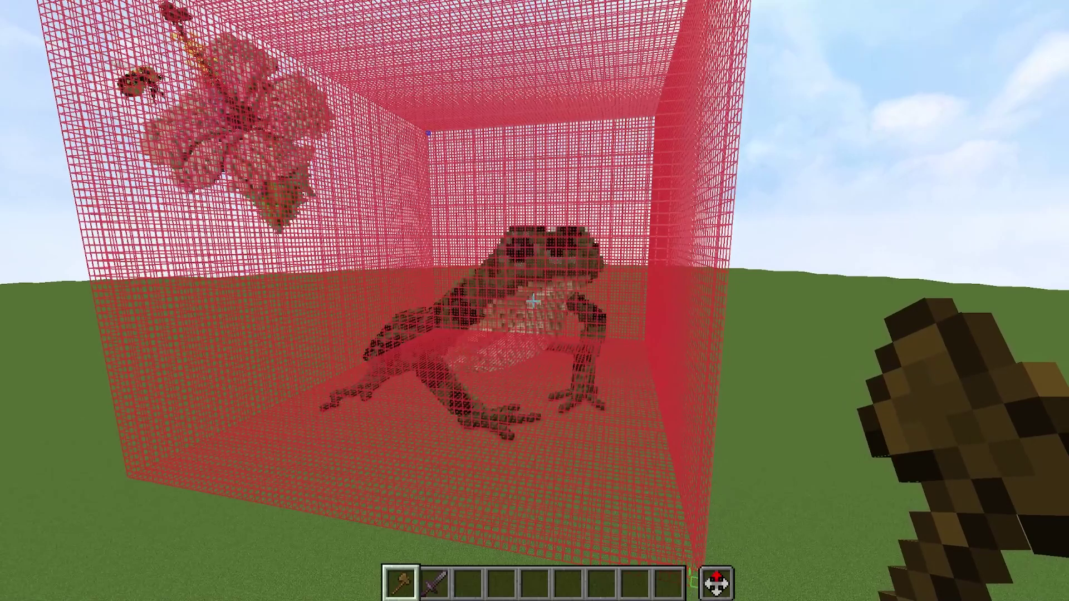
key("d")
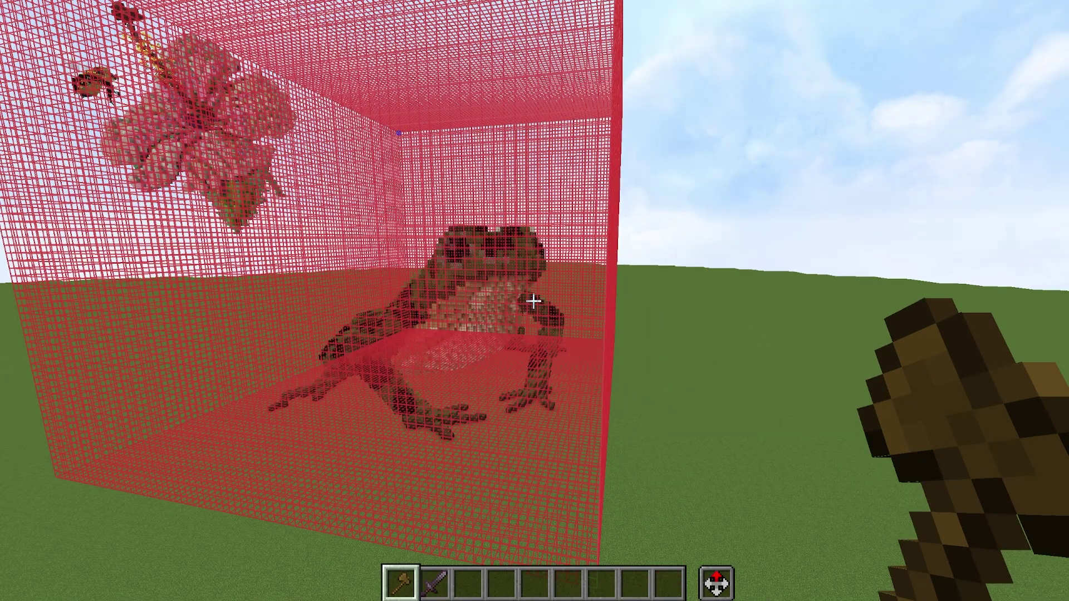
type("//")
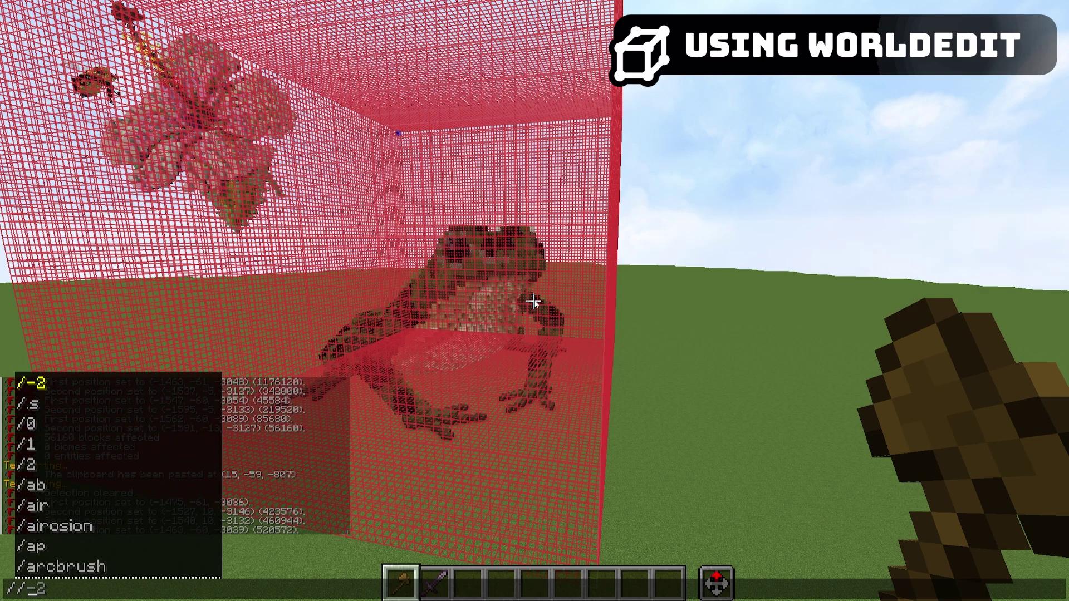
type("expand")
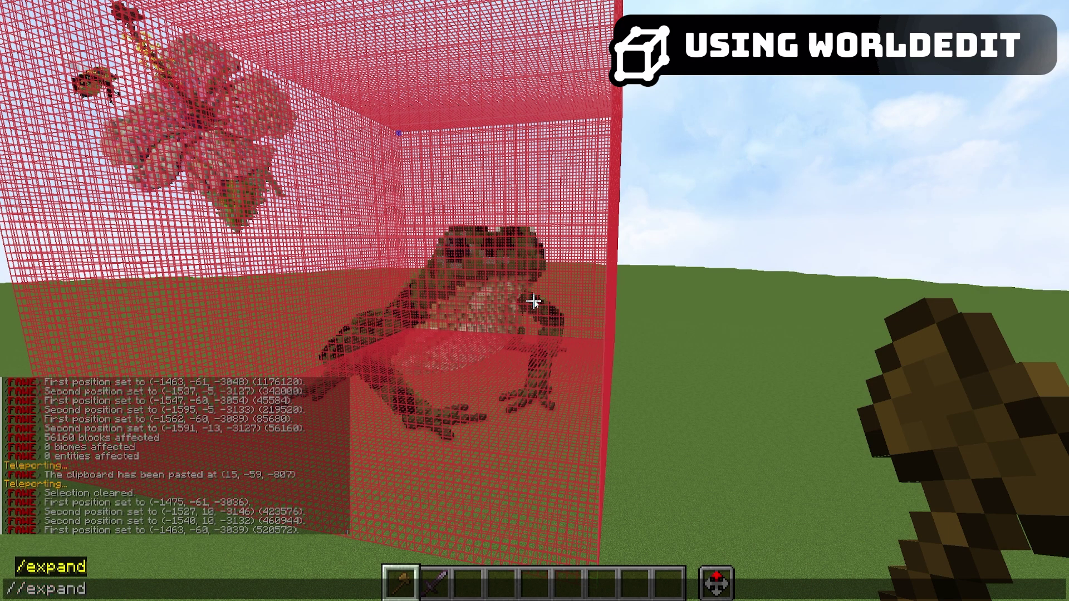
type(" 10")
key("Return")
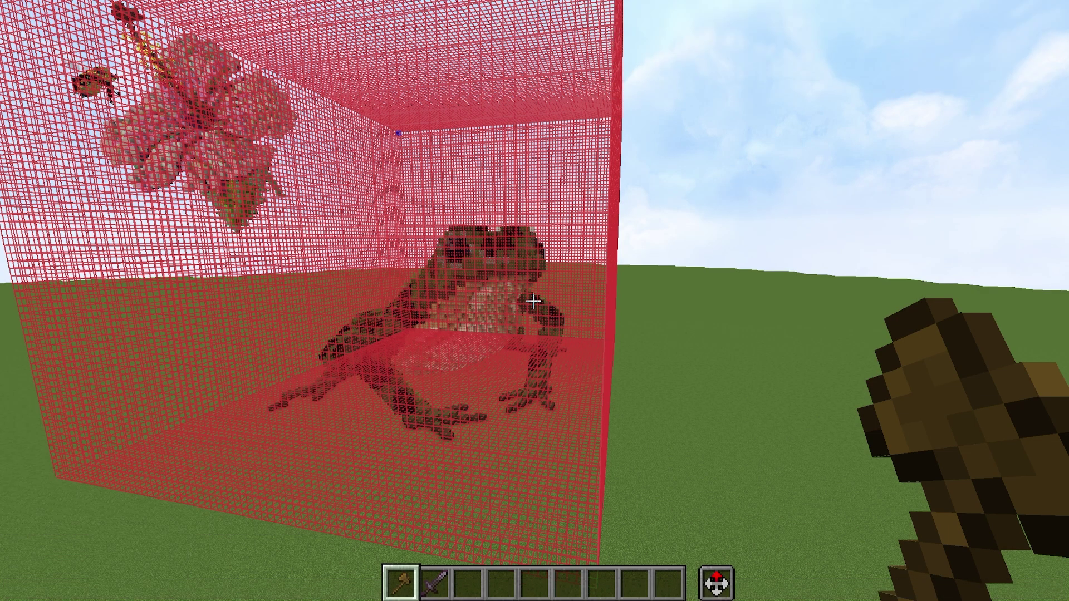
Contract the frog selection by 10 blocks in the facing direction with //contract 10
key("d")
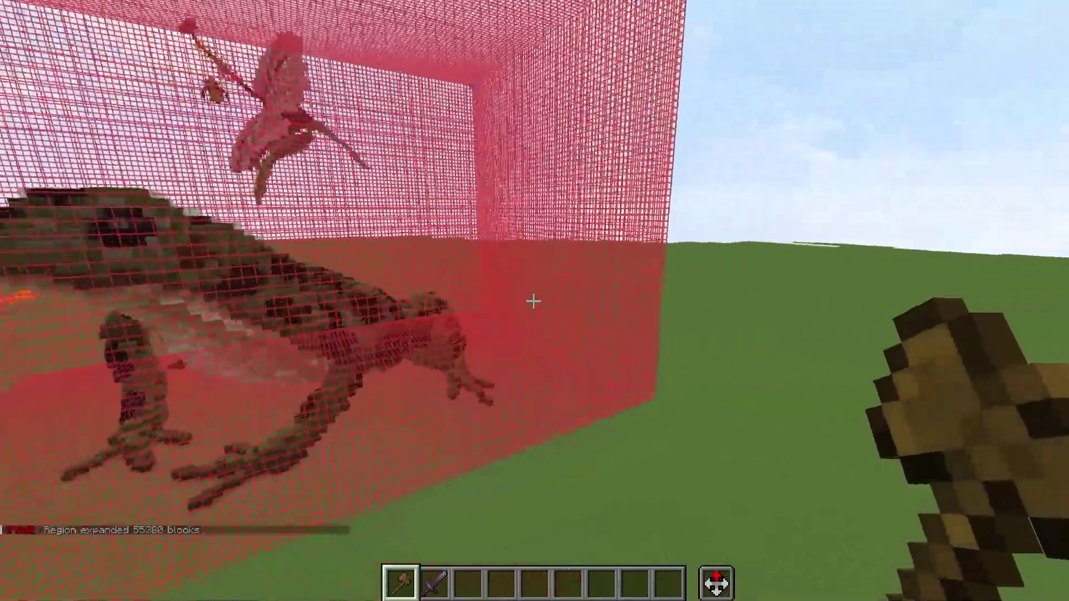
key("slash")
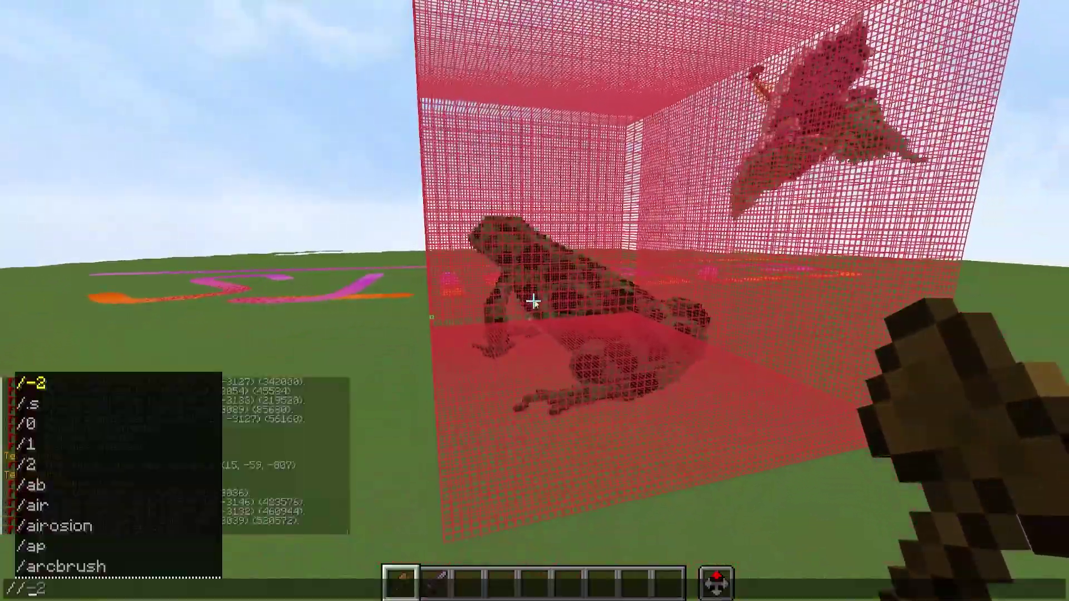
type("/cone")
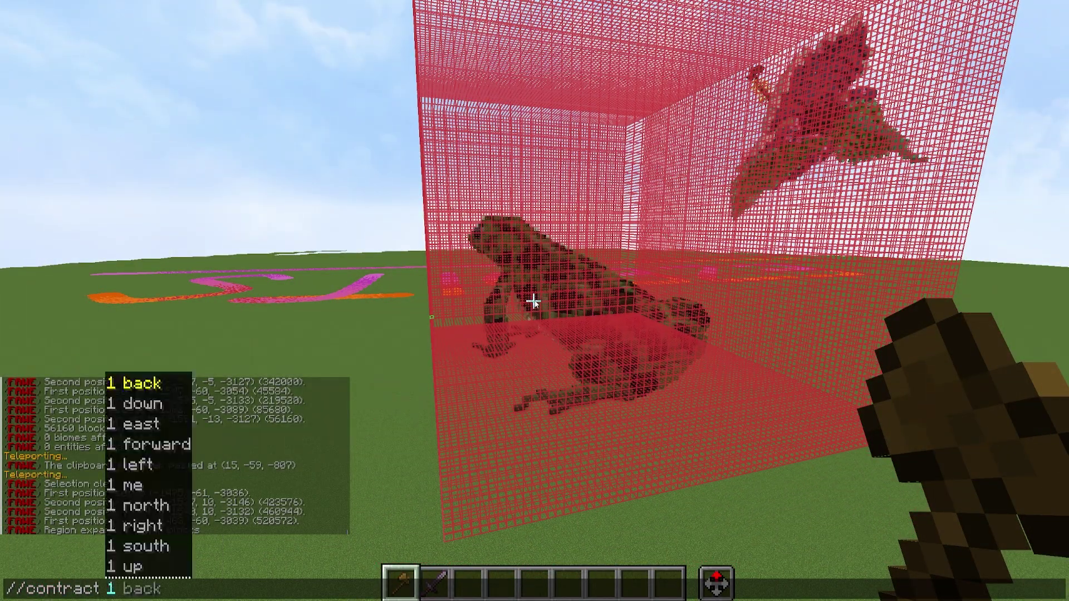
type("ract 10")
key("Return")
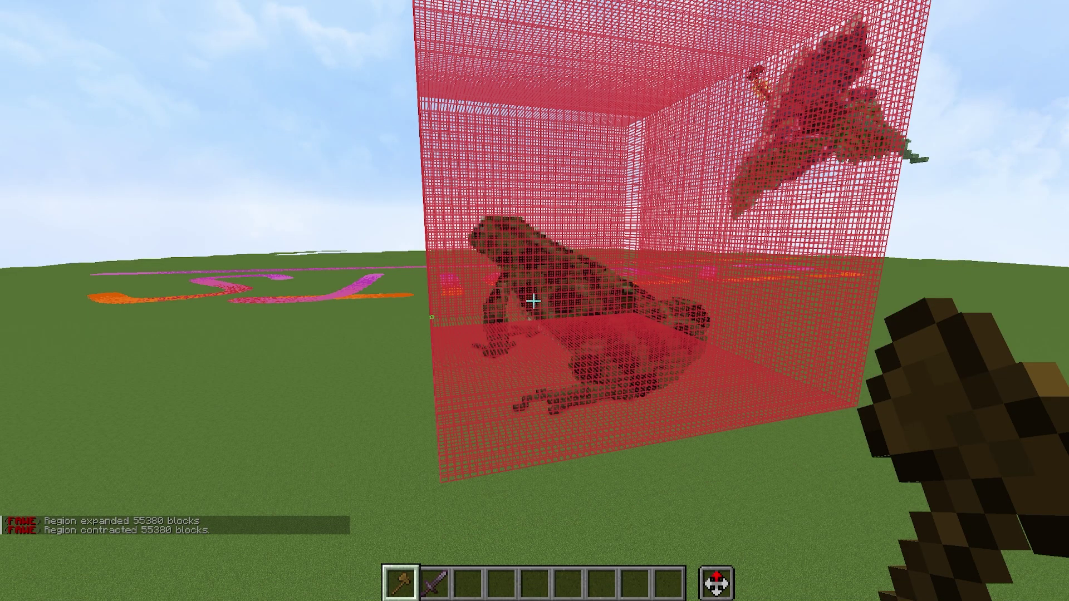
Try to shift the frog selection by 10 blocks in a diagonal facing direction with //shift 10
key("a")
key("d")
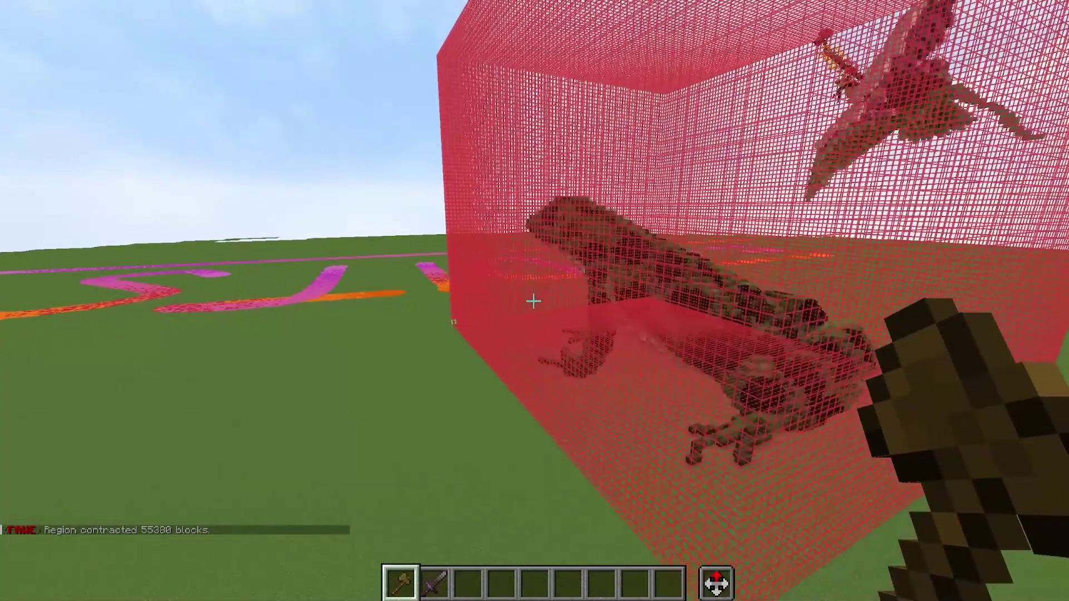
key("slash")
type("/-2")
type("hift 10")
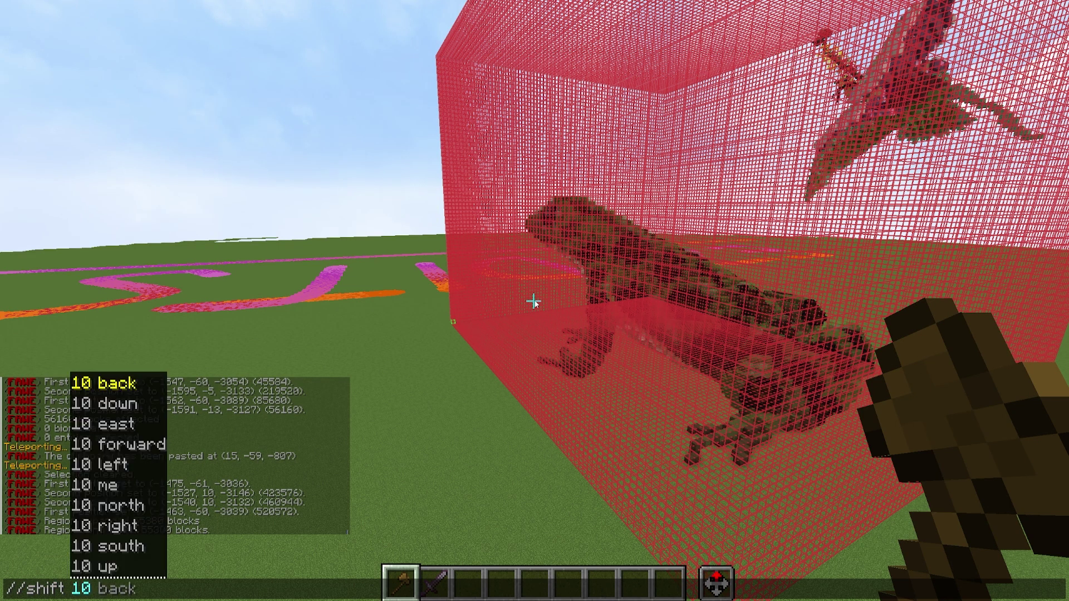
key("Return")
Face a non-diagonal direction and rerun //shift 10 to move the selection by 10 blocks
key("d")
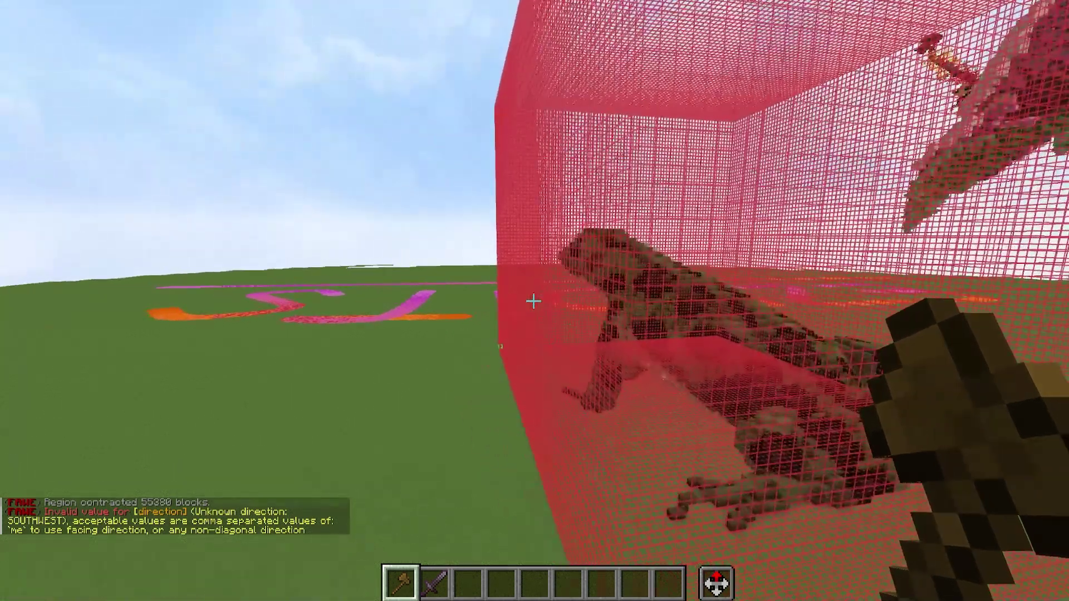
key("t")
key("Up")
key("Return")
key("a")
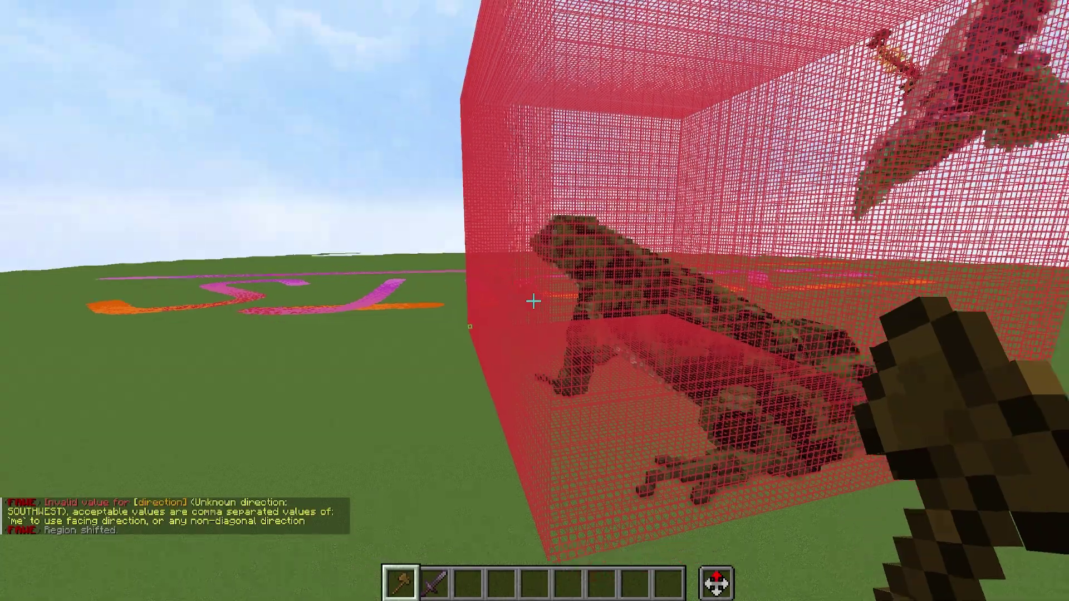
Move the selection ahead to the adjacent region of equal size with //next, and view its new position beside the frog
key("a")
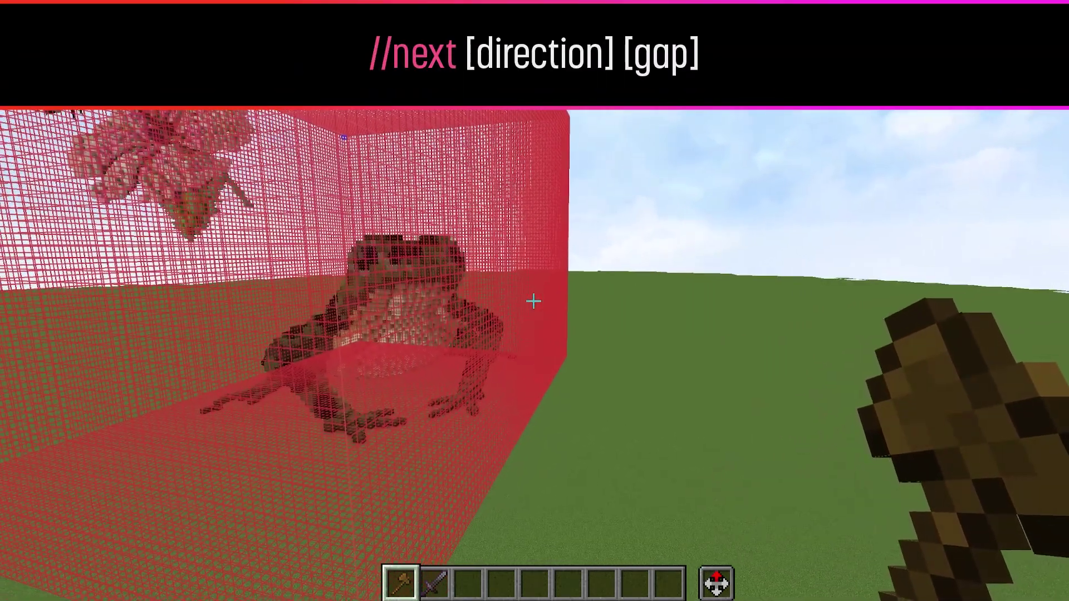
type("//next")
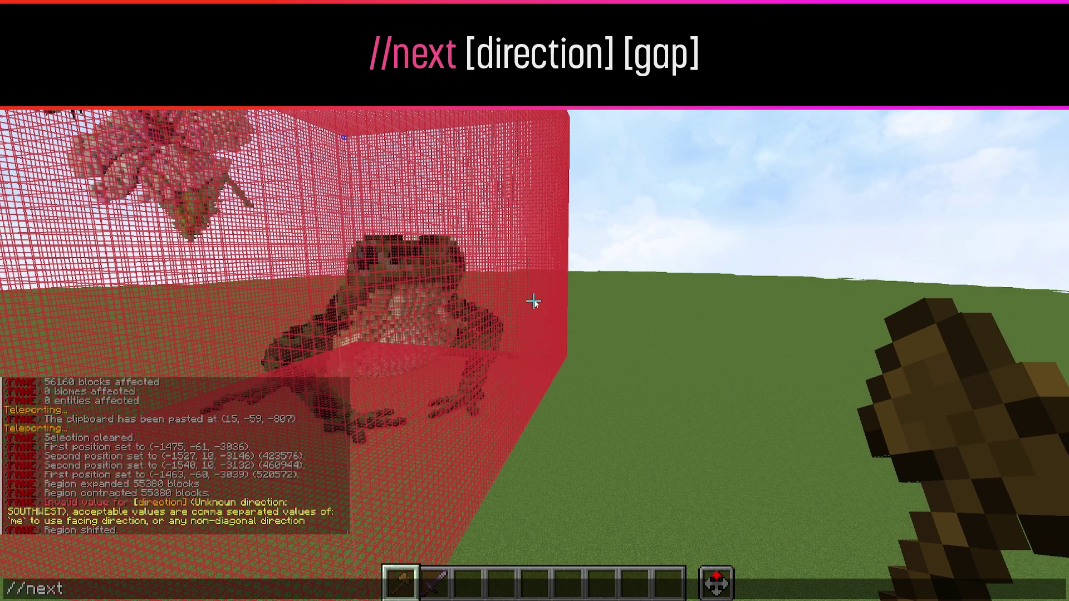
key("Return")
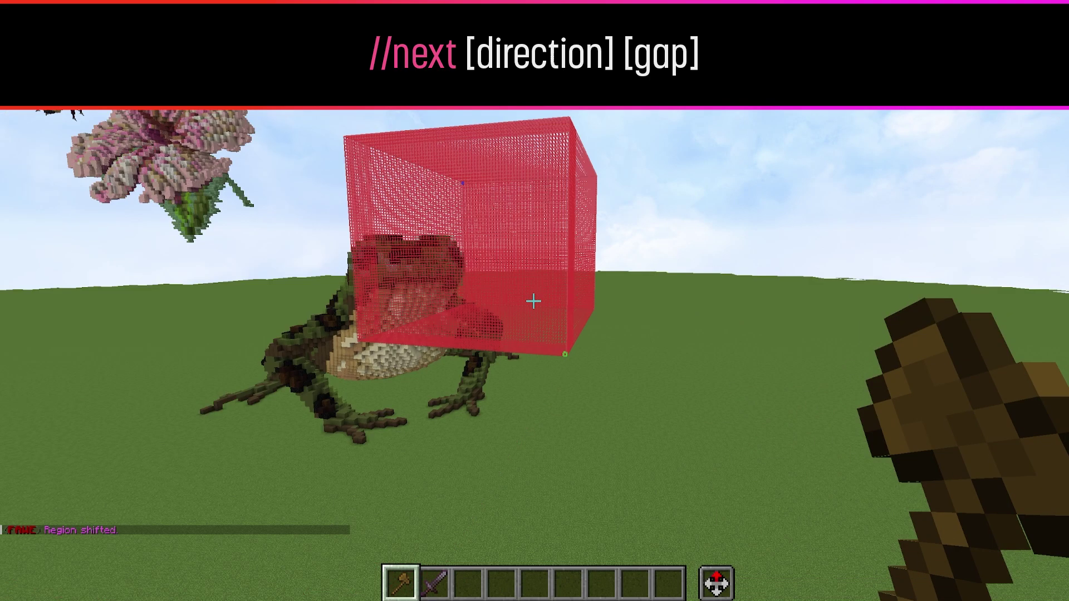
key("d")
key("w")
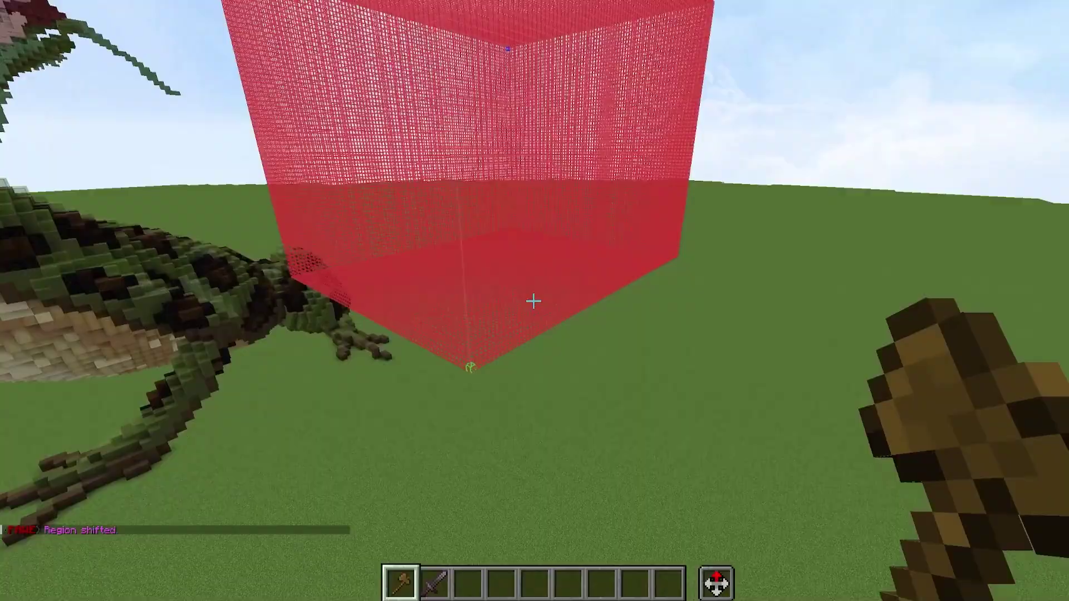
key("s")
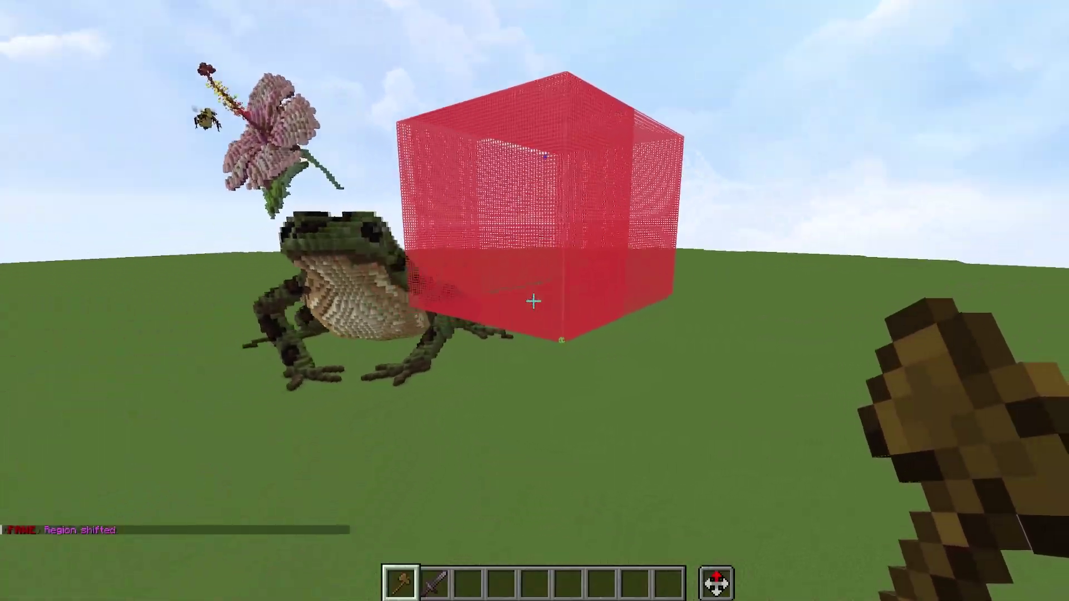
Face along the frog's side toward the coloured ground patterns and advance the selection to the adjacent region with //next
key("w")
key("d")
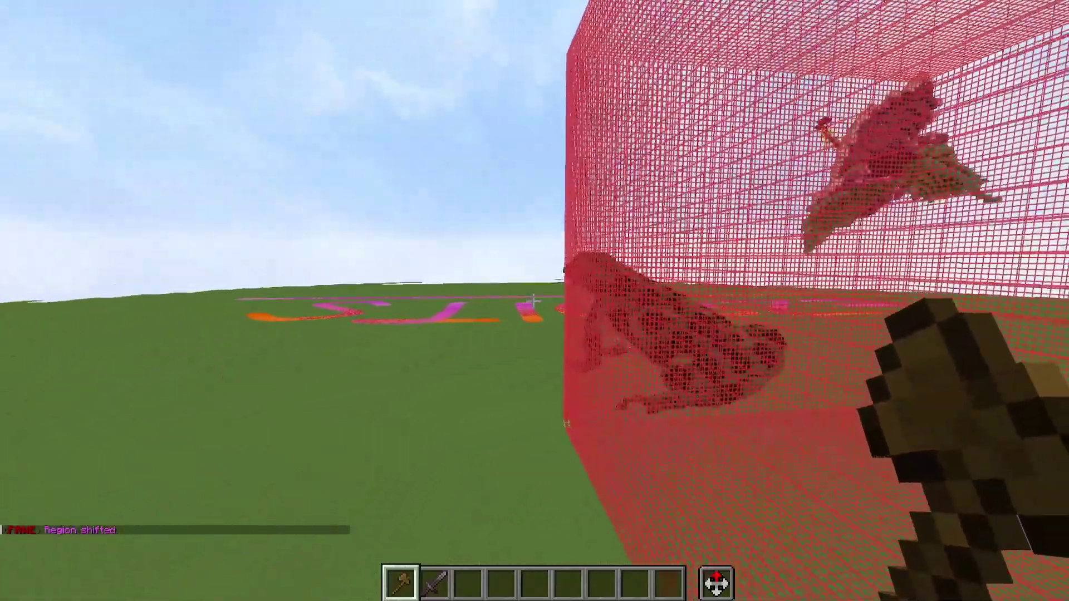
type("//next")
key("Return")
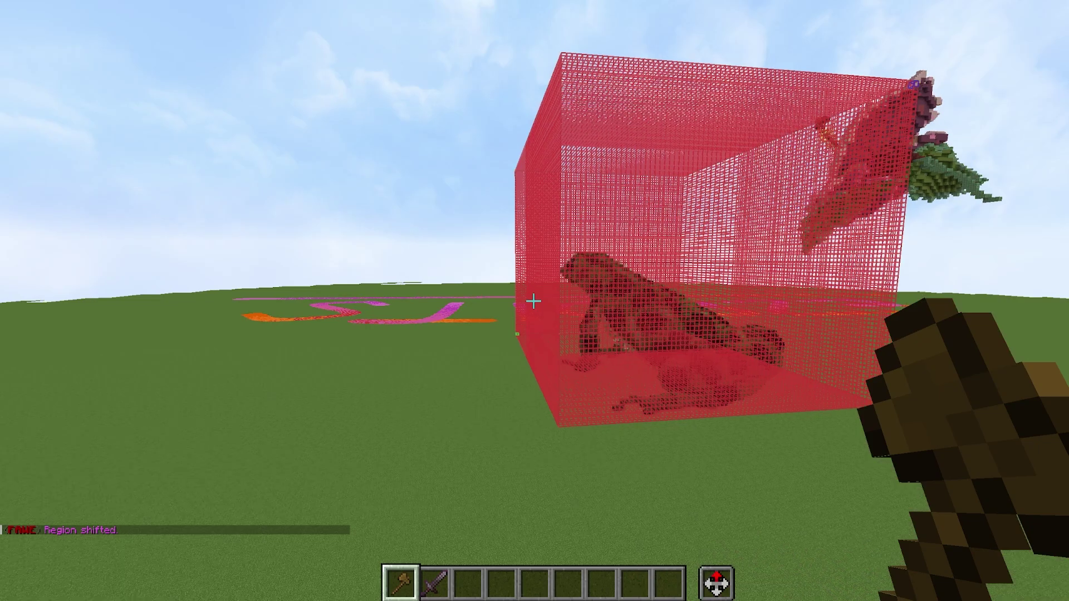
Move the selection to the adjacent region behind the facing direction with //next back
key("w")
key("t")
key("Up")
type("back")
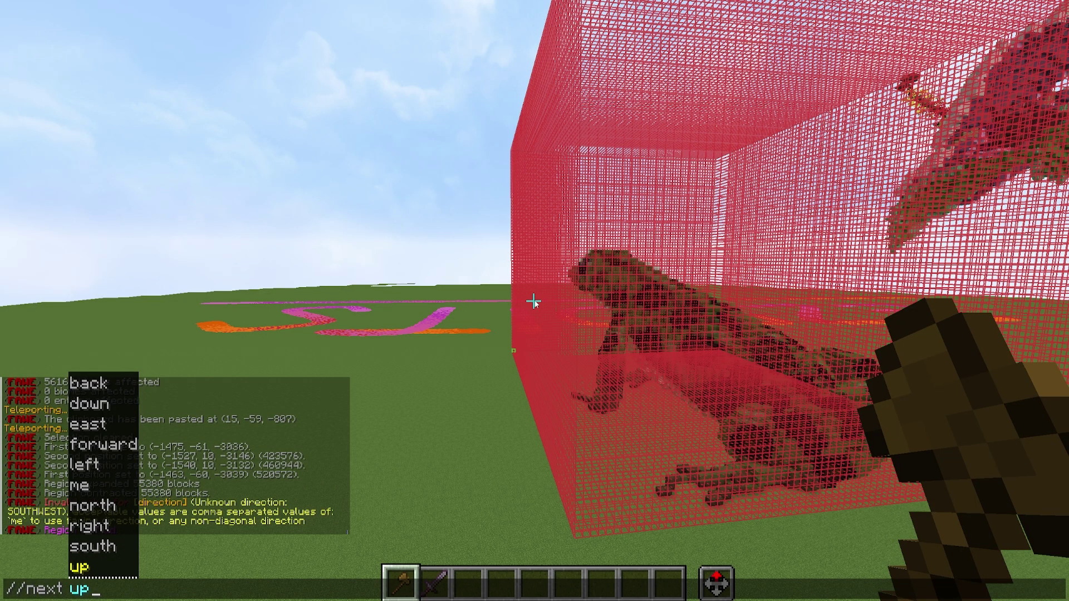
key("Return")
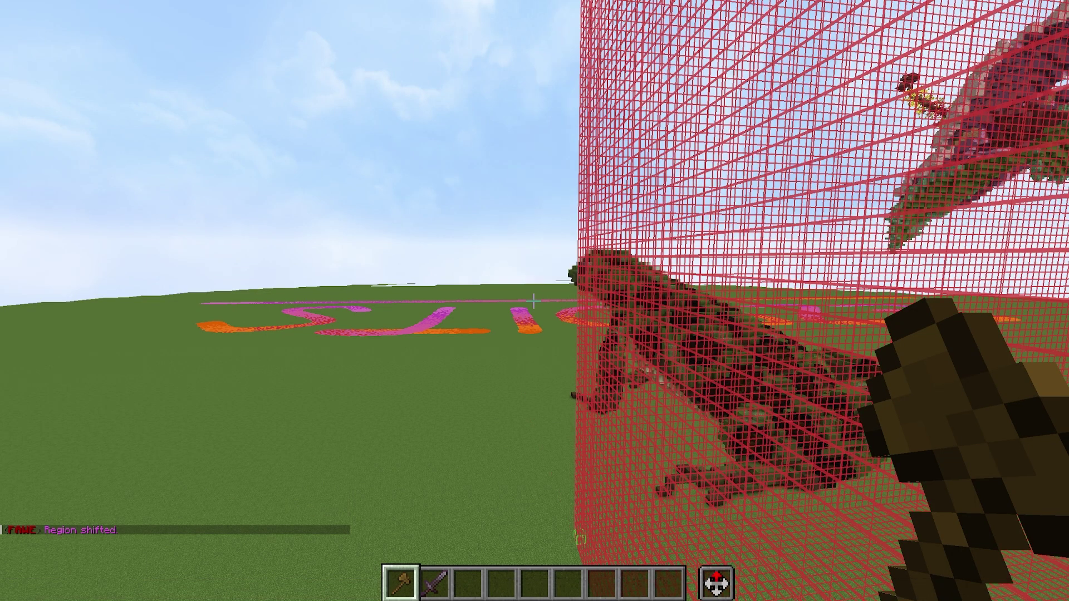
Switch to an empty hand and move the selection to the next region with a gap of 30 blocks using //next 30
key("3")
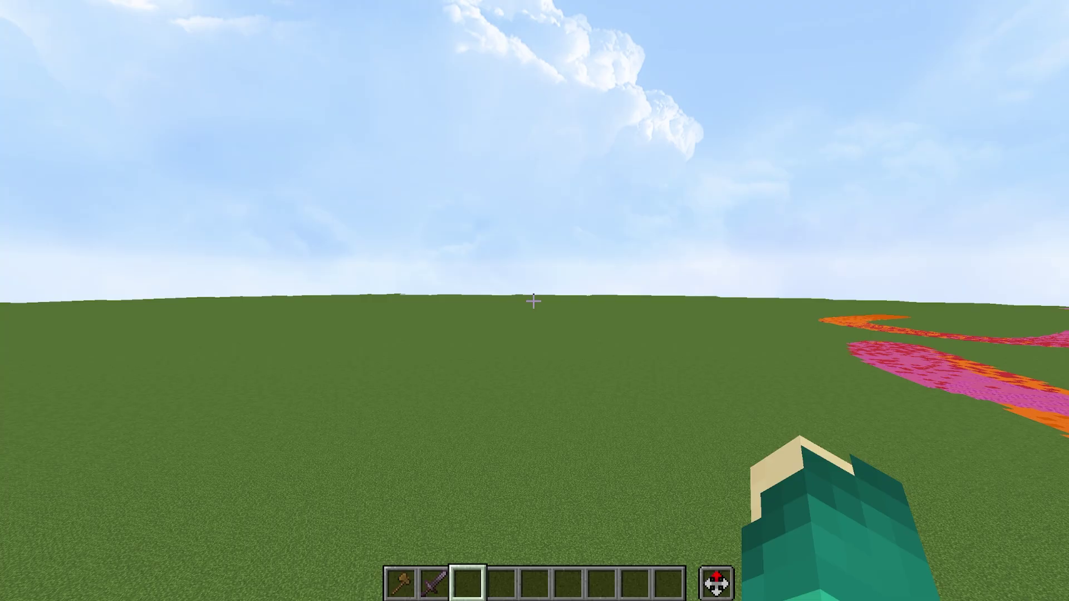
key("slash")
type("/next 30")
key("Return")
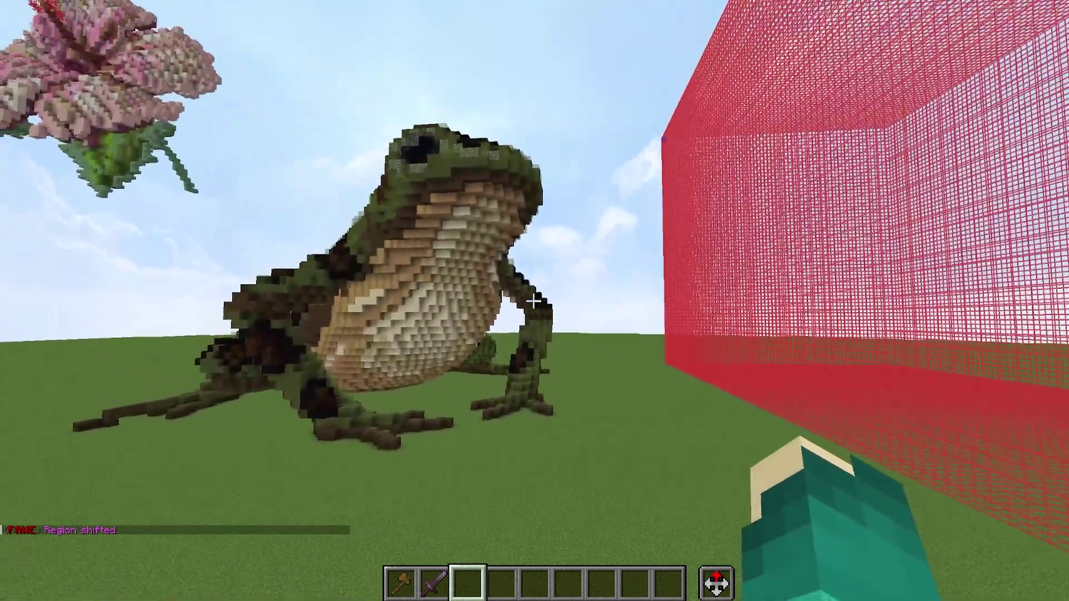
Set a fresh cuboid selection around the frog and leave the chat
key("c")
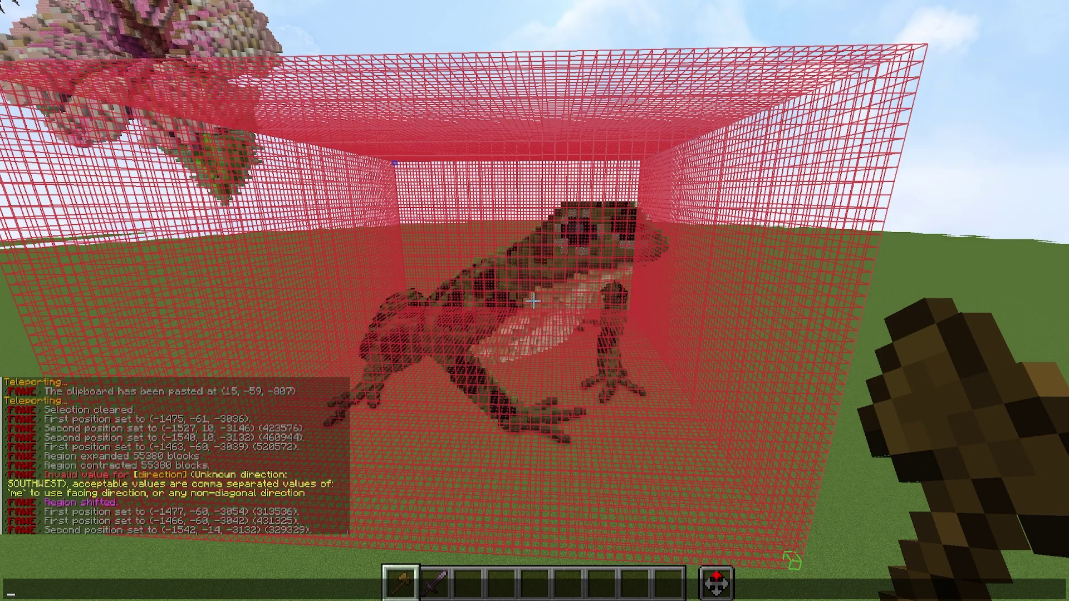
key("Escape")
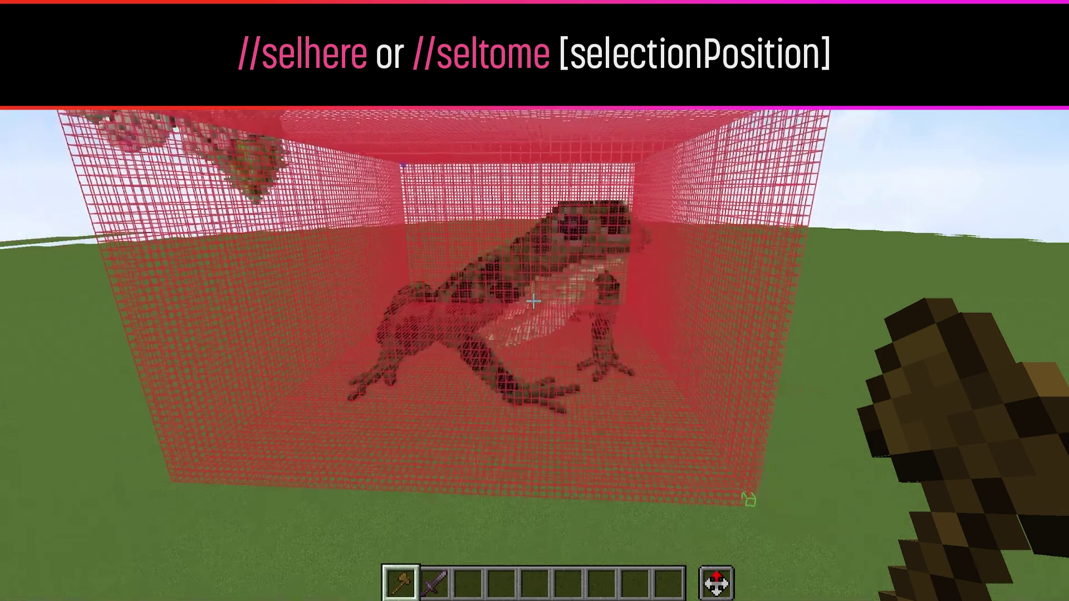
Shift the cuboid selection to the player's location with //selhere
type("//selhere")
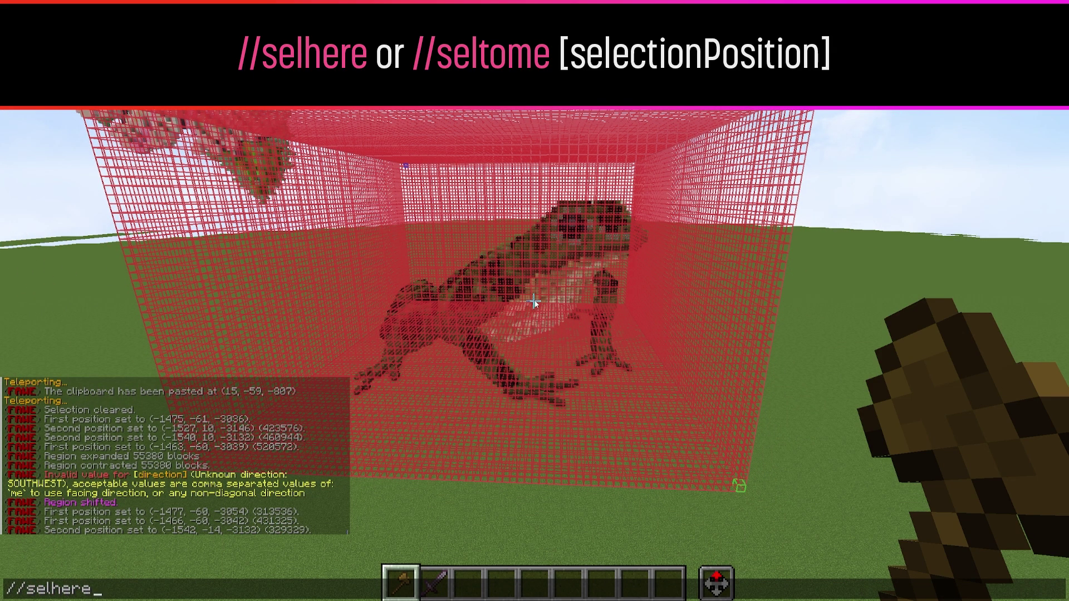
key("Return")
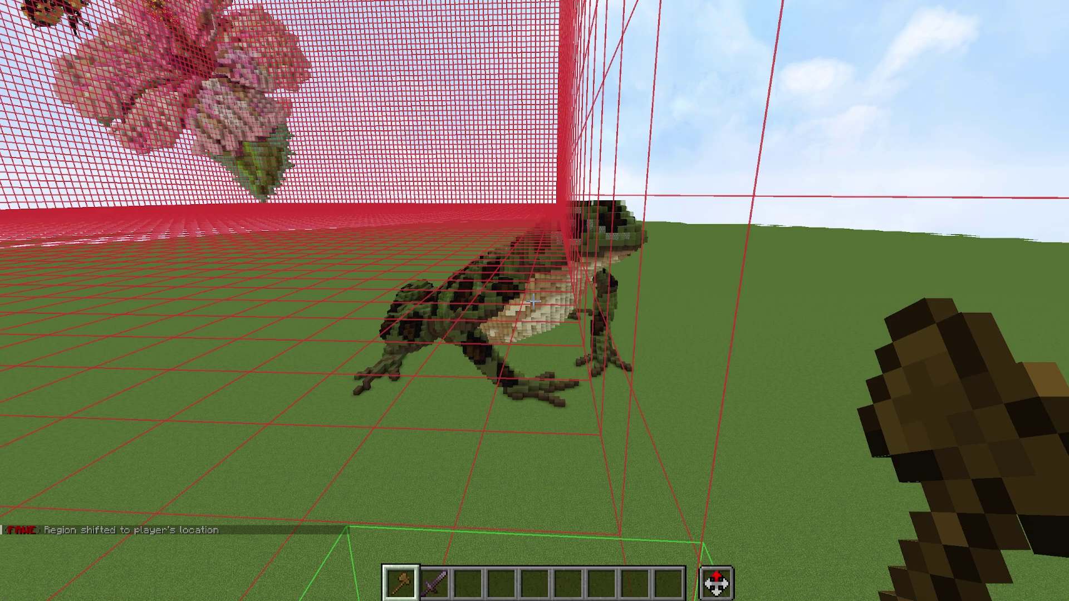
Fly around the shifted selection and examine its placement relative to the frog and the flower
key("s")
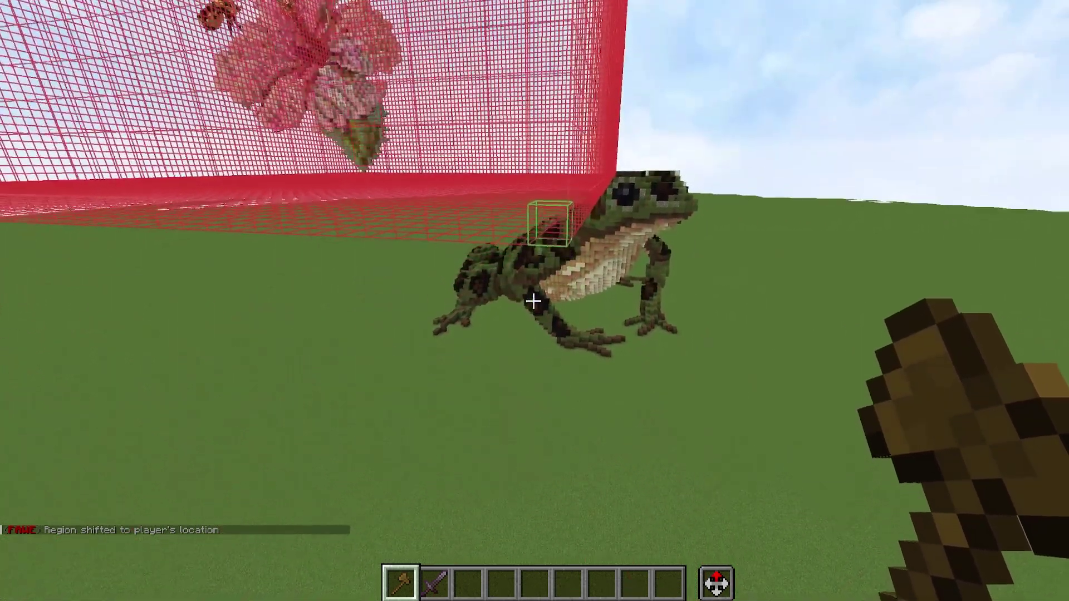
key("w")
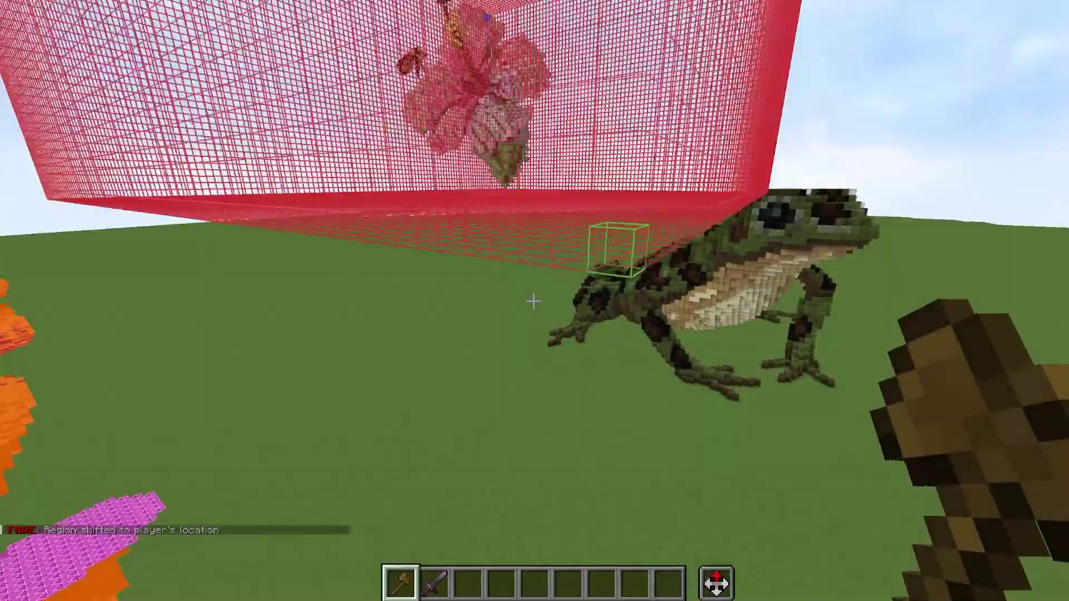
key("d")
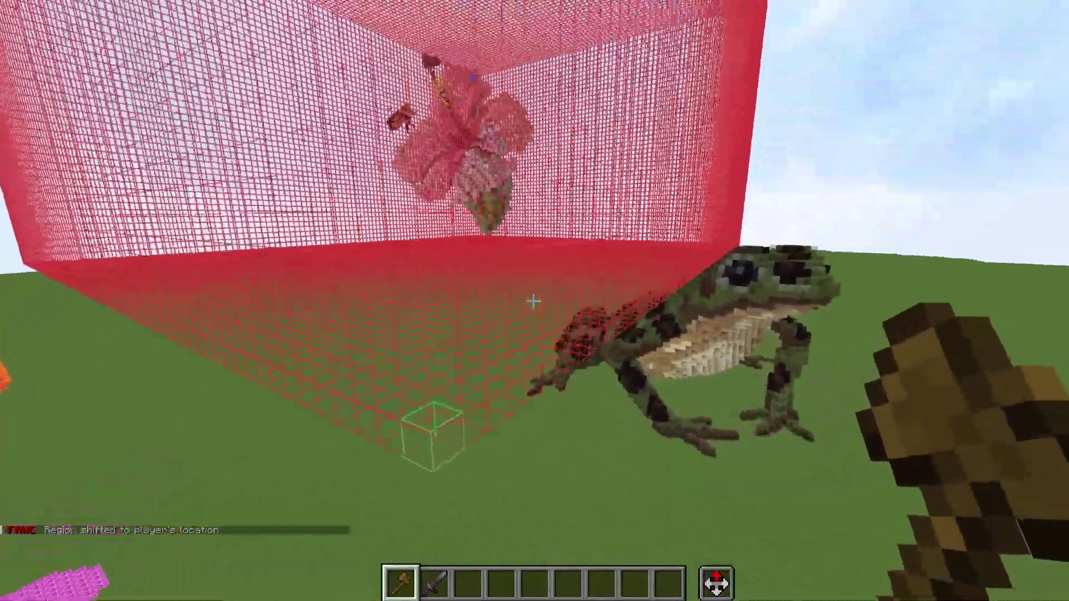
key("space")
key("w")
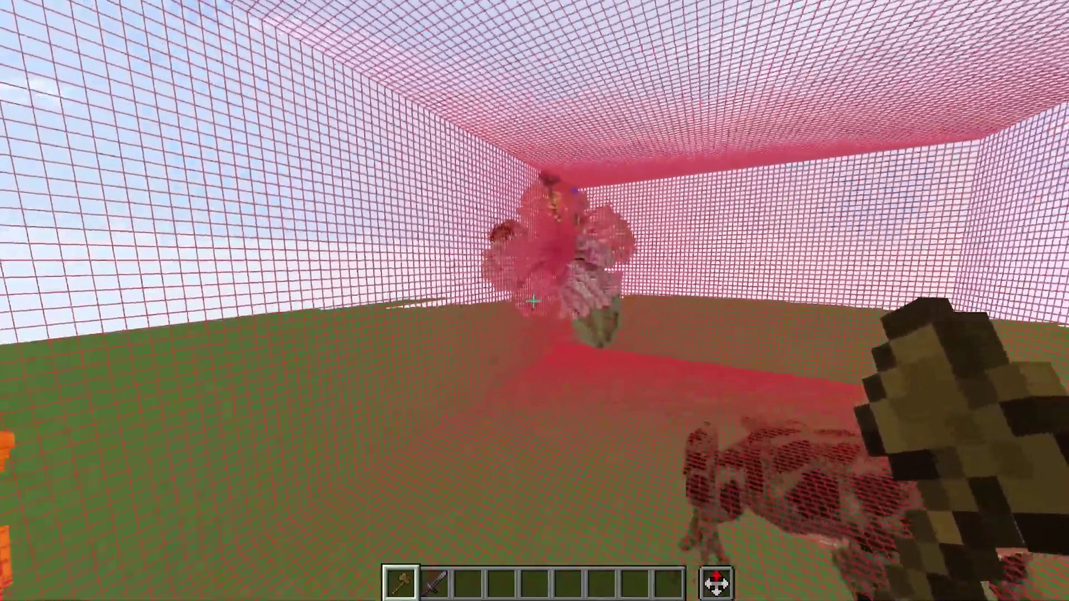
key("a")
key("a")
key("w")
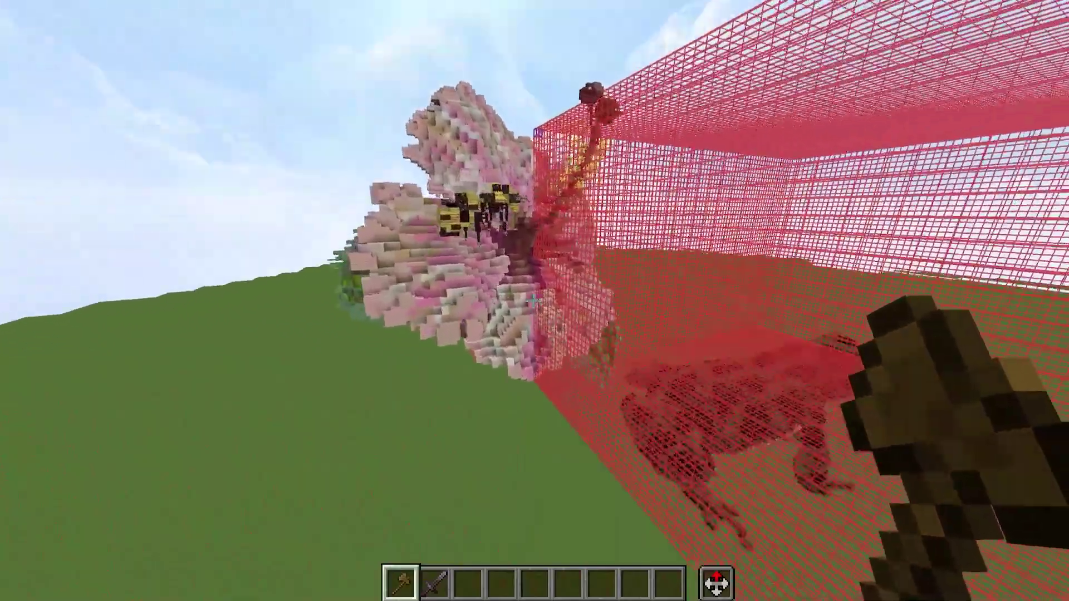
key("space")
key("s")
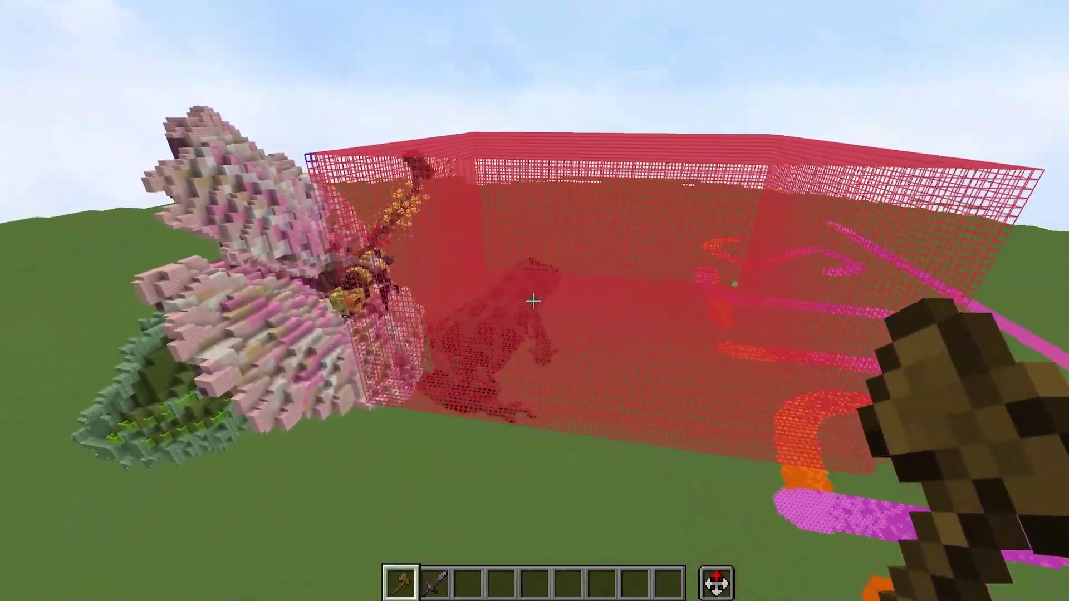
Shift the selection to the player's location by its second position with //selhere POS2
key("slash")
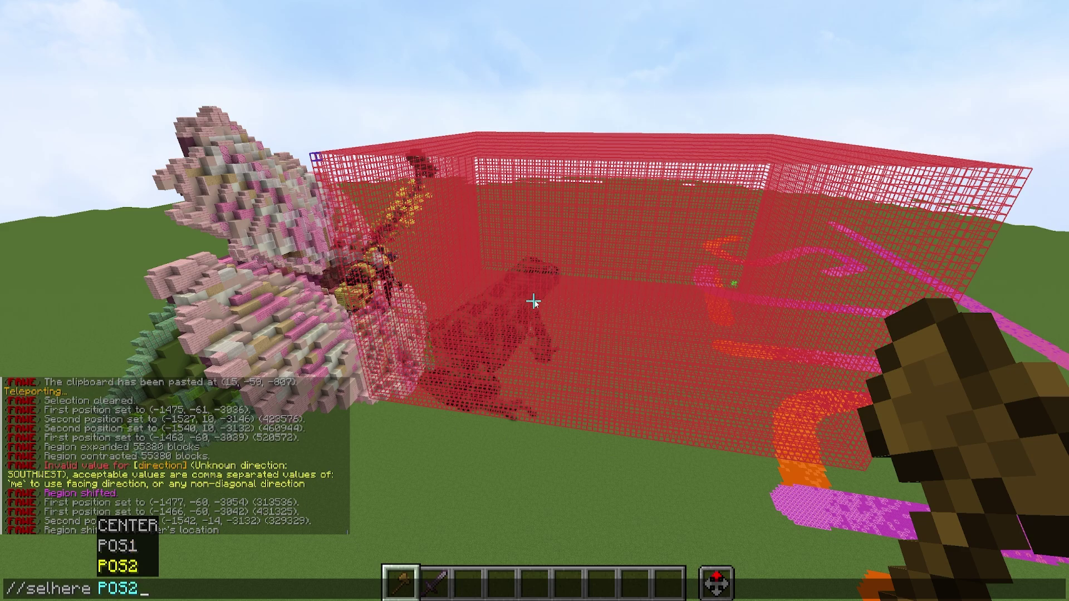
key("Return")
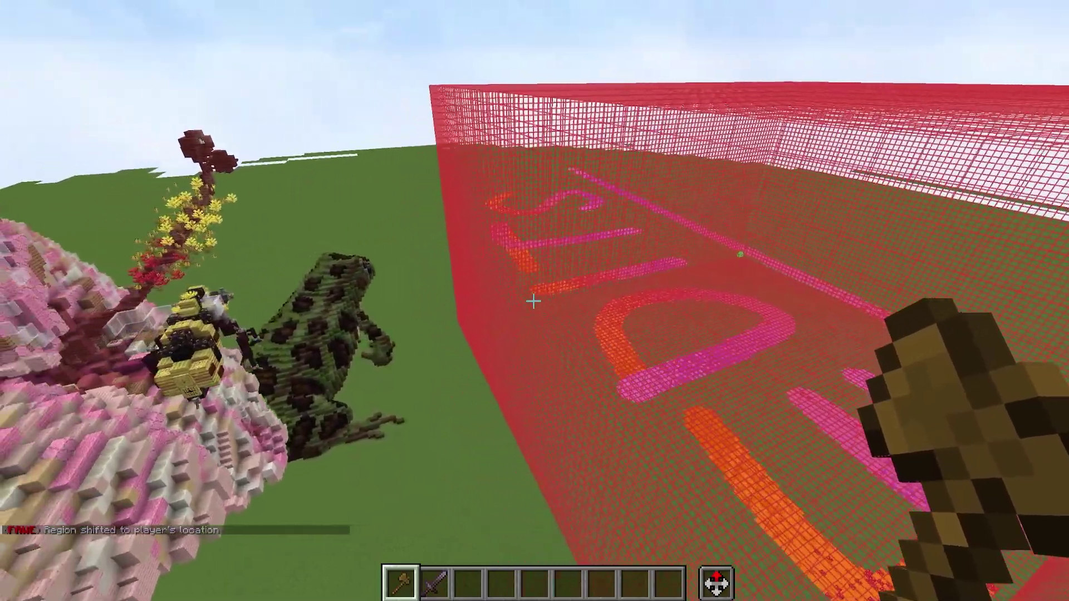
Recall the //selhere command, autocomplete its POS argument and shift the selection by that corner
key("t")
key("Up")
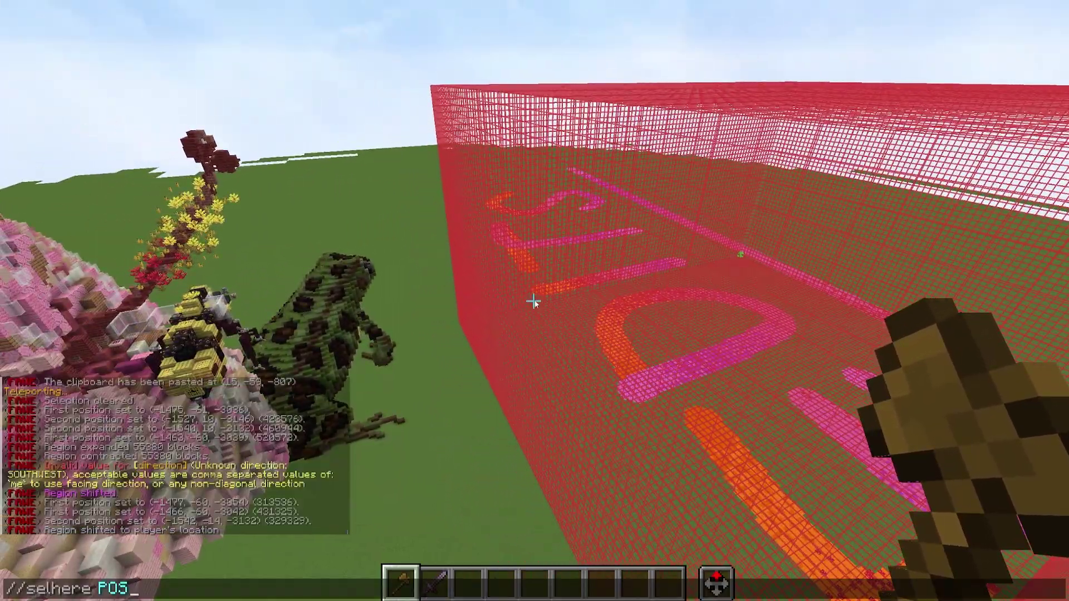
key("Tab")
key("Return")
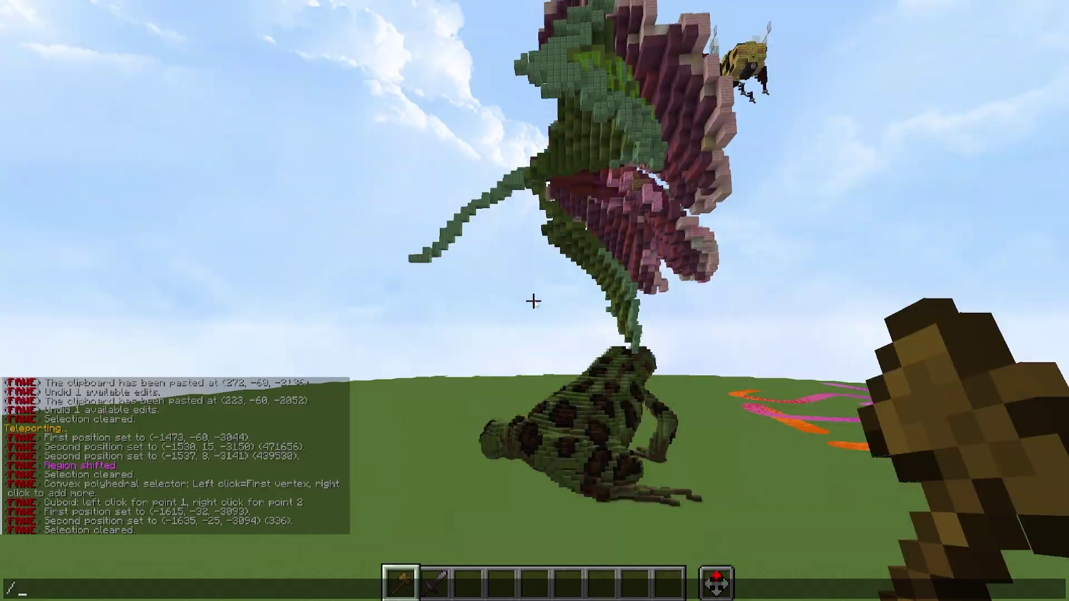
Switch to the convex polyhedral selector with //sel convex and start a selection at the tip of the flower's stem
type("-2")
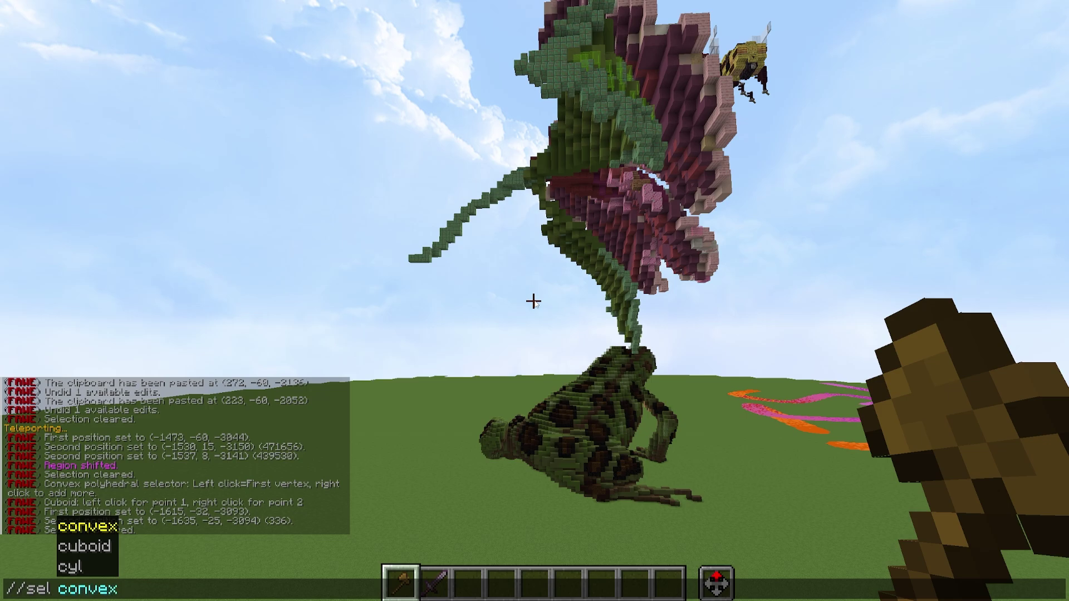
key("Return")
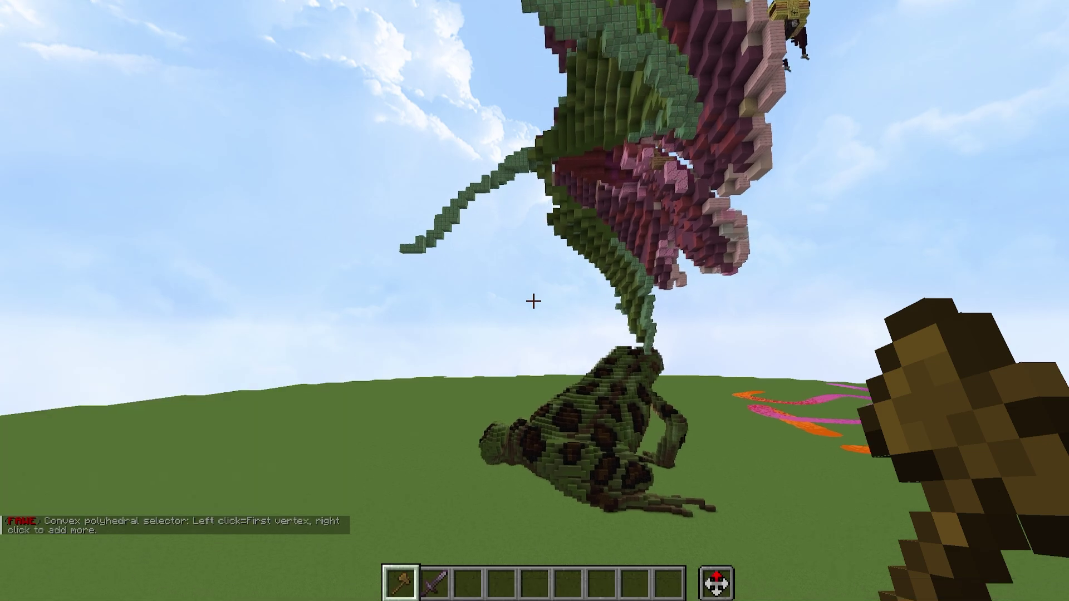
key("a")
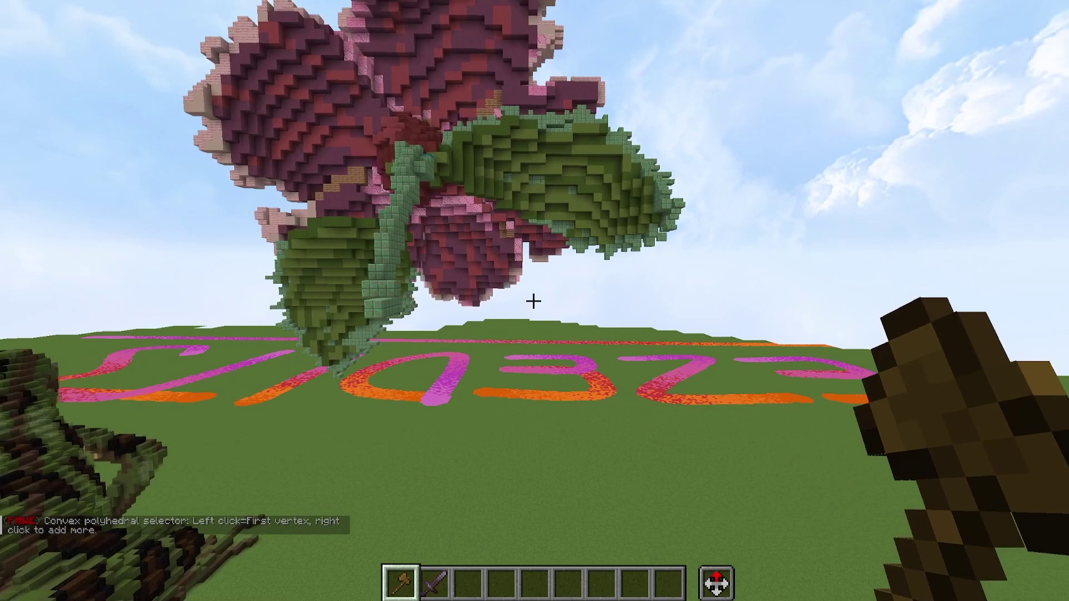
left_click(534, 301)
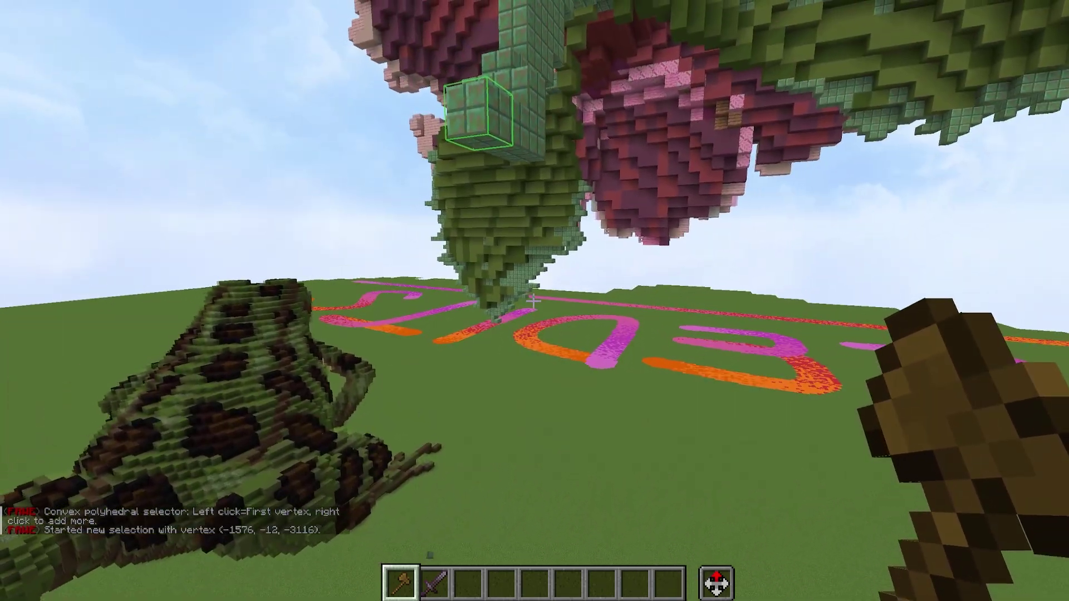
Add a chain of vertices in the air from the flower's stem down toward the ground behind the frog
right_click(533, 301)
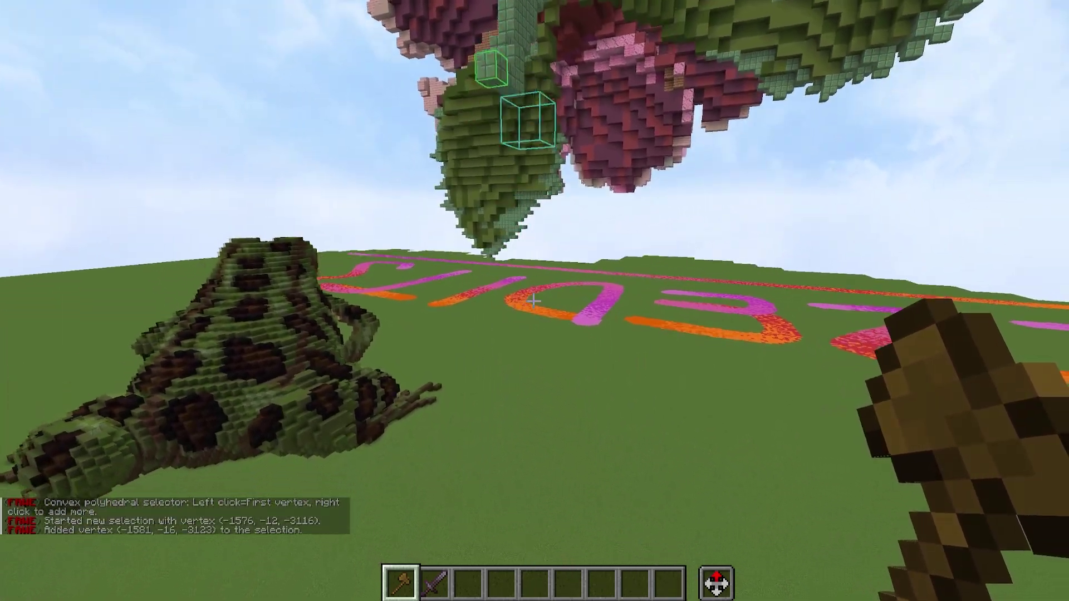
key("w")
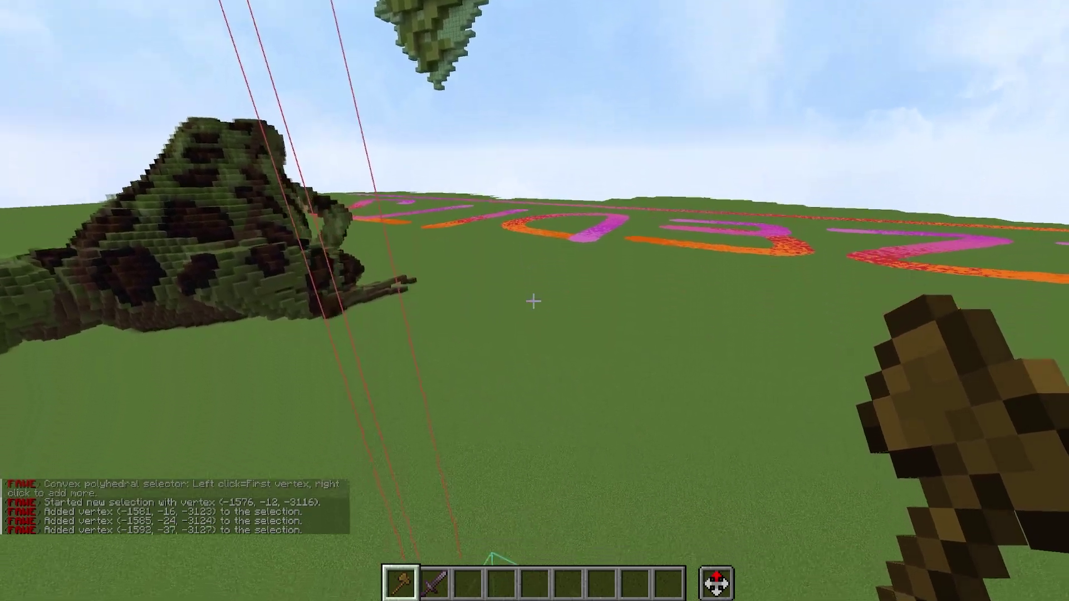
right_click(533, 301)
right_click(534, 301)
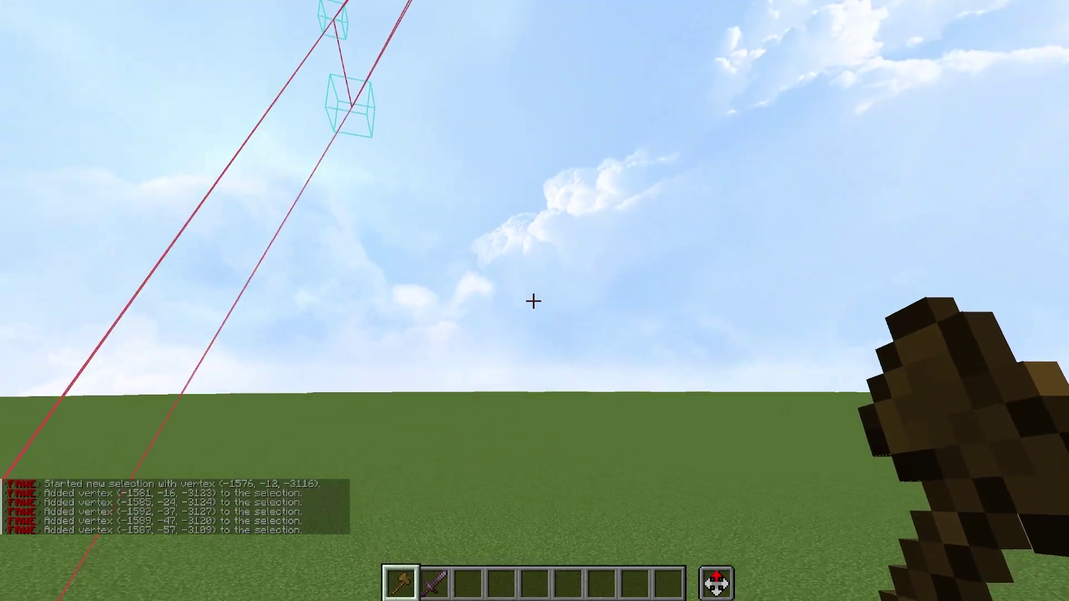
right_click(533, 301)
right_click(533, 301)
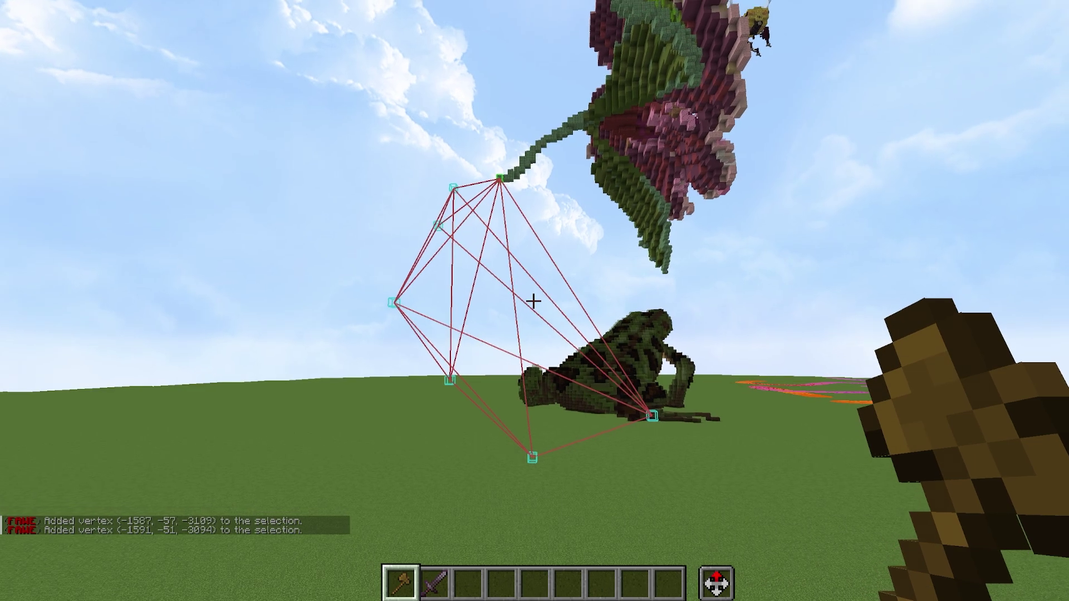
Remove the last added vertex from the convex selection with //delpos2
key("w")
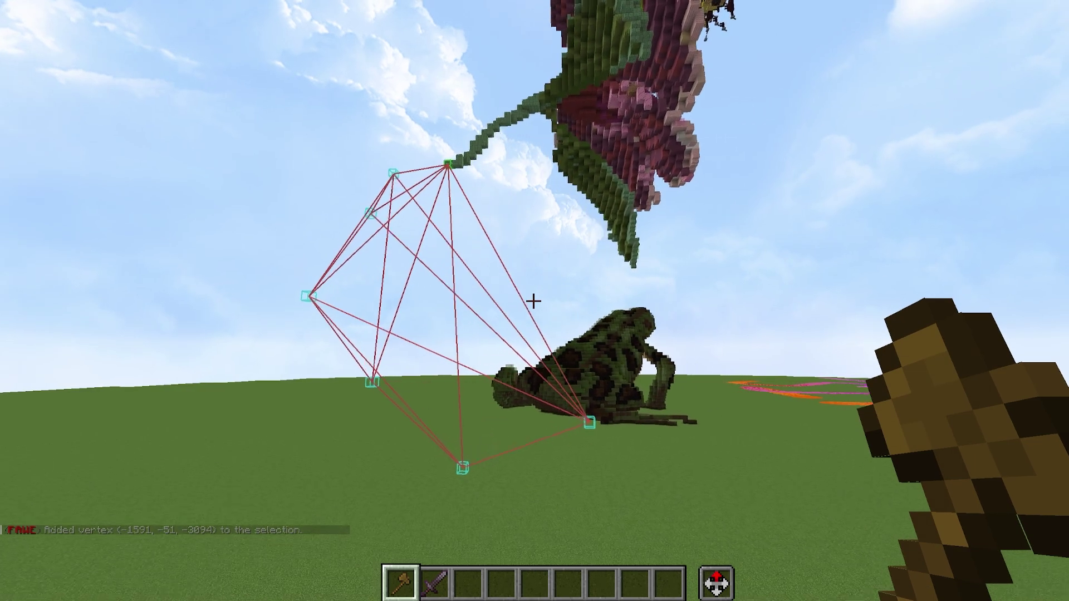
key("a")
key("d")
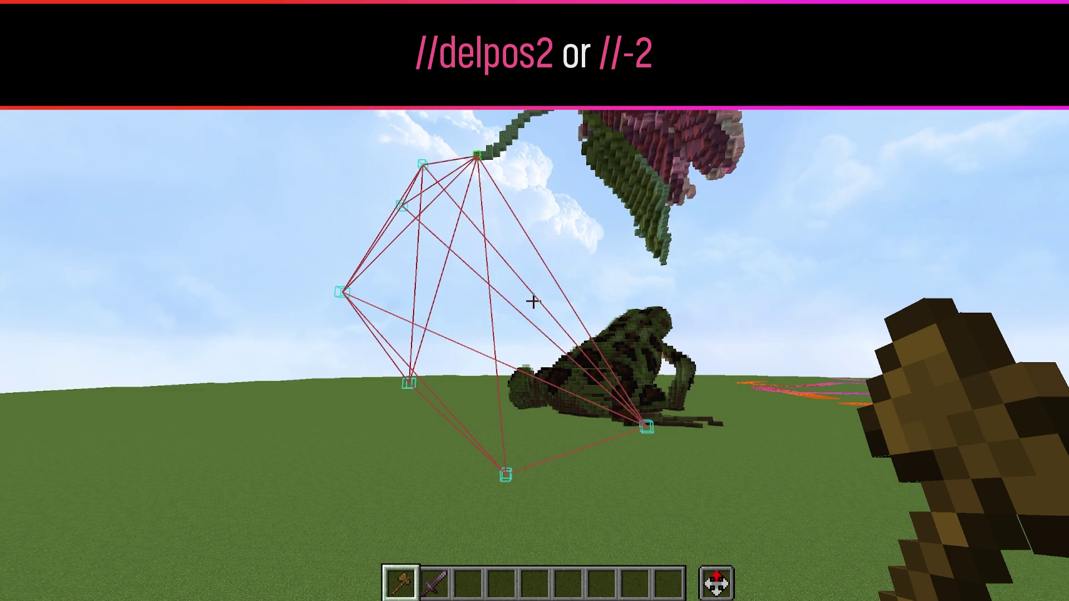
type("//delp")
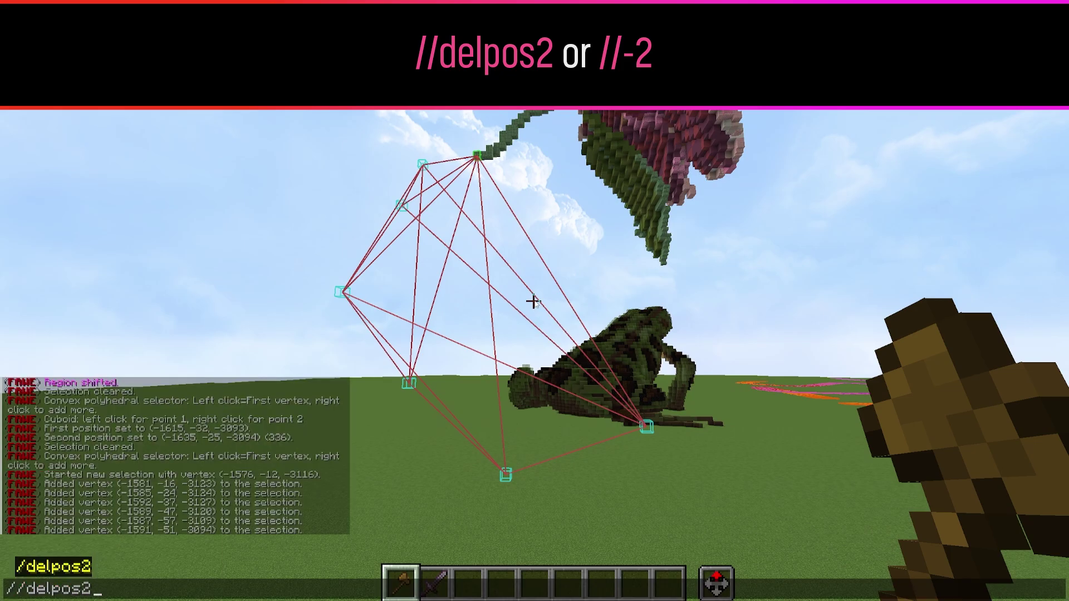
type("os2")
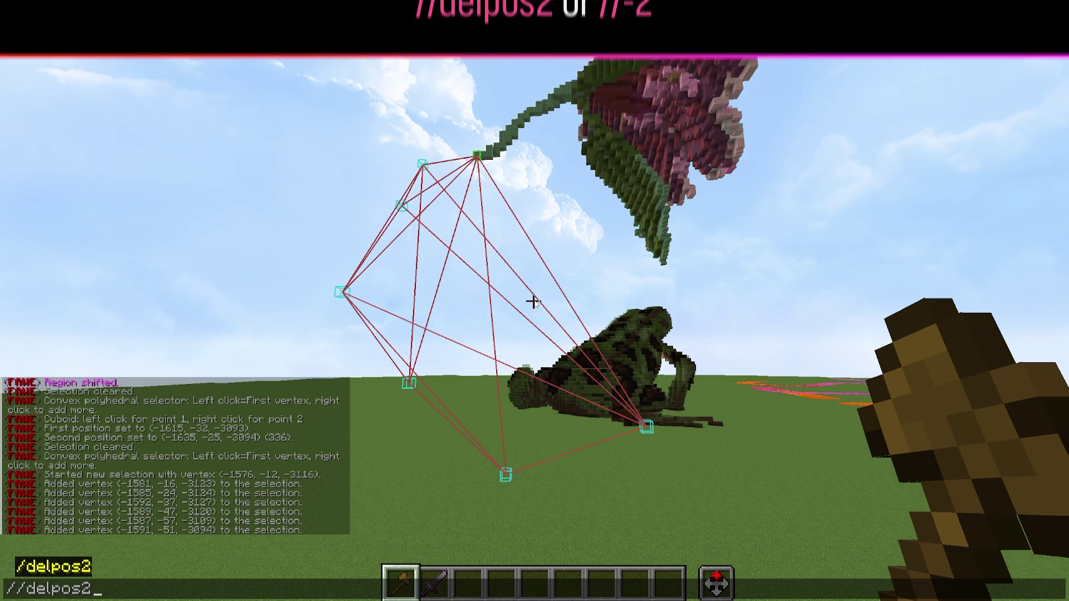
key("Return")
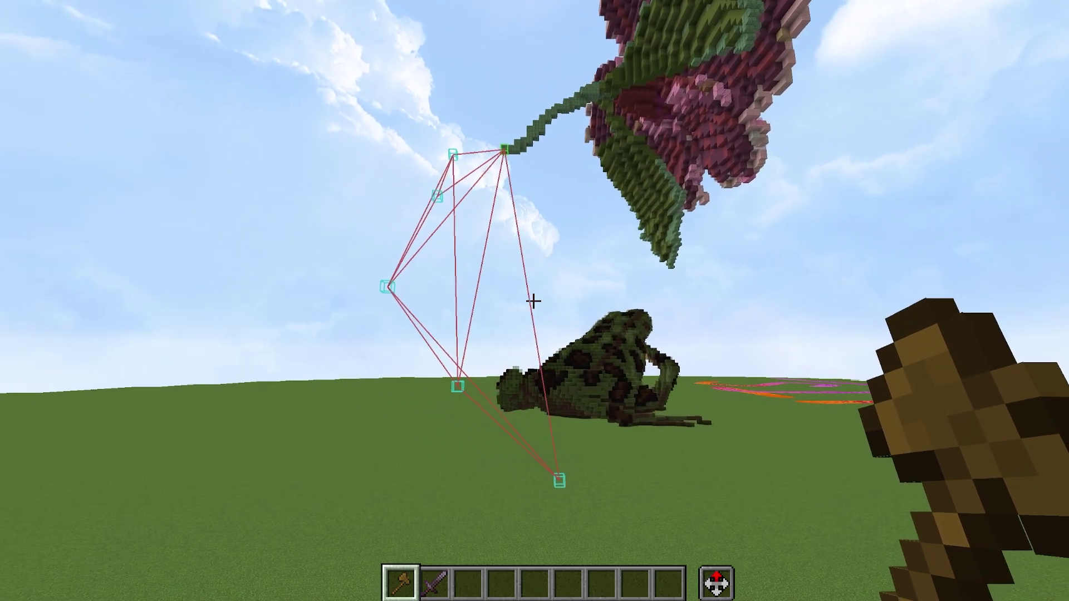
Fly closer to the convex selection and add new vertices in the air below the flower's stem
key("w")
key("s")
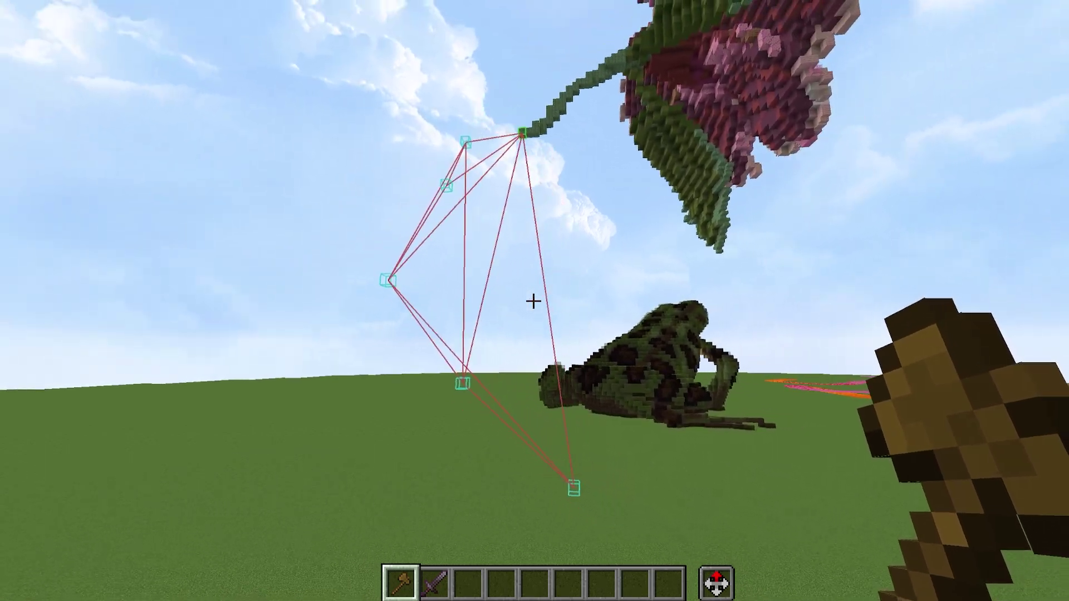
key("d")
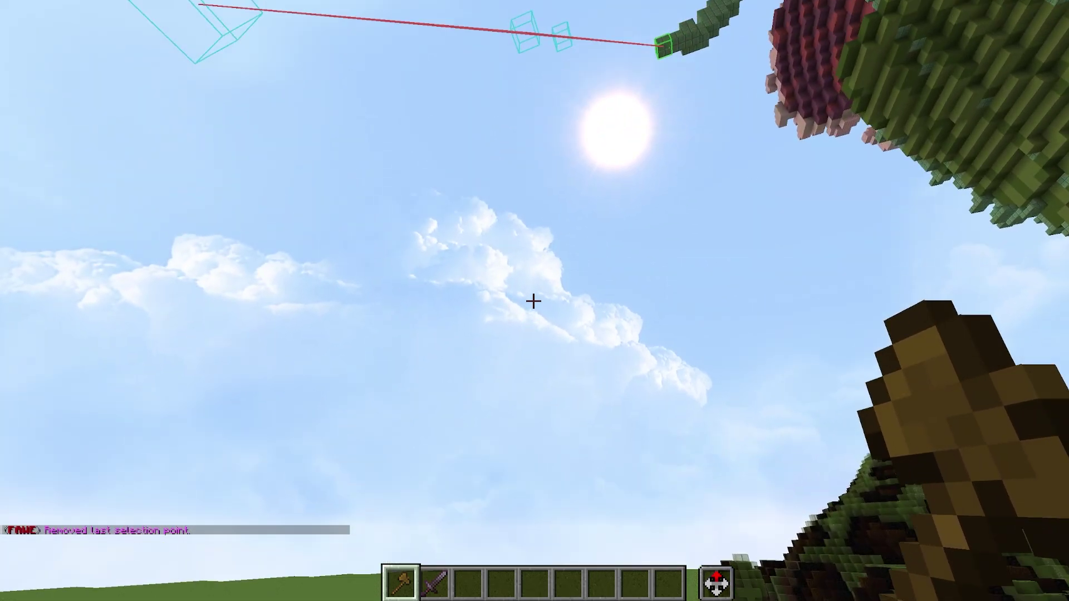
right_click(533, 301)
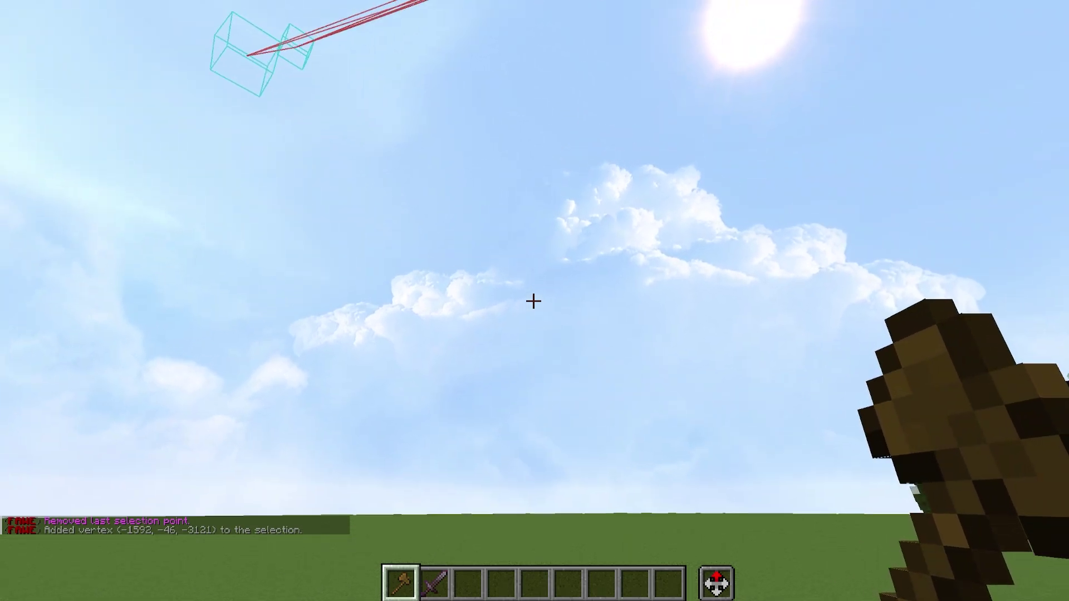
right_click(533, 301)
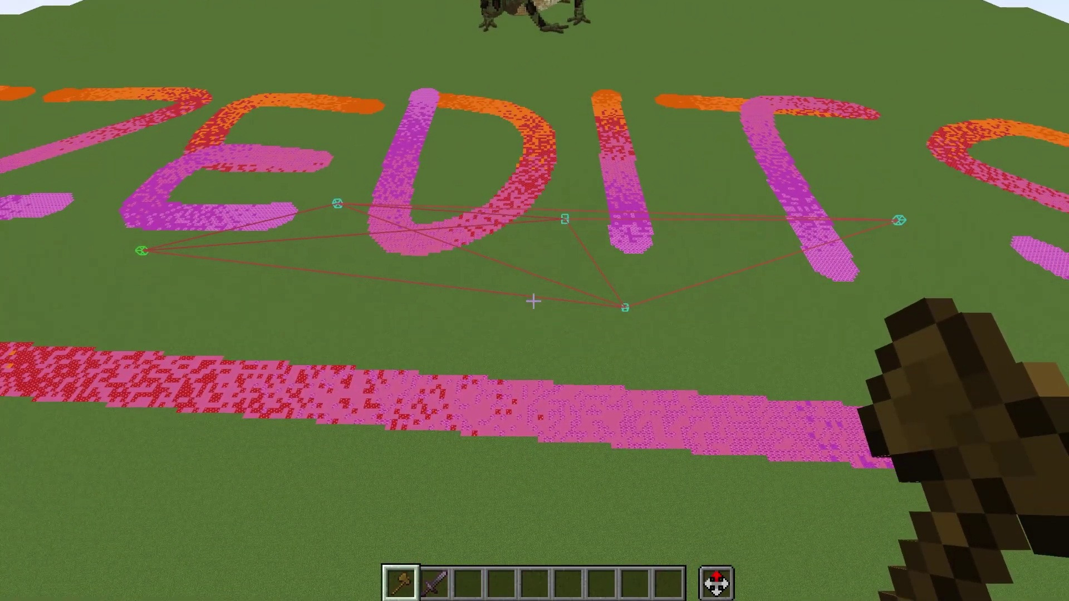
Invert the point order of the convex selection beside the EZEDITS lettering with //selinvert
key("slash")
type("/selinvert")
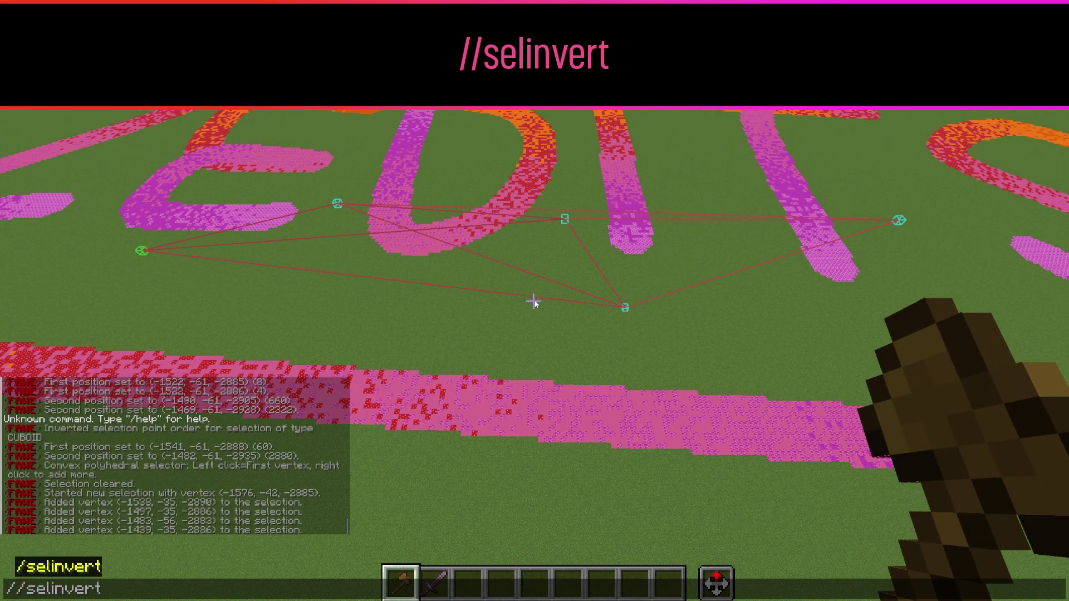
key("Return")
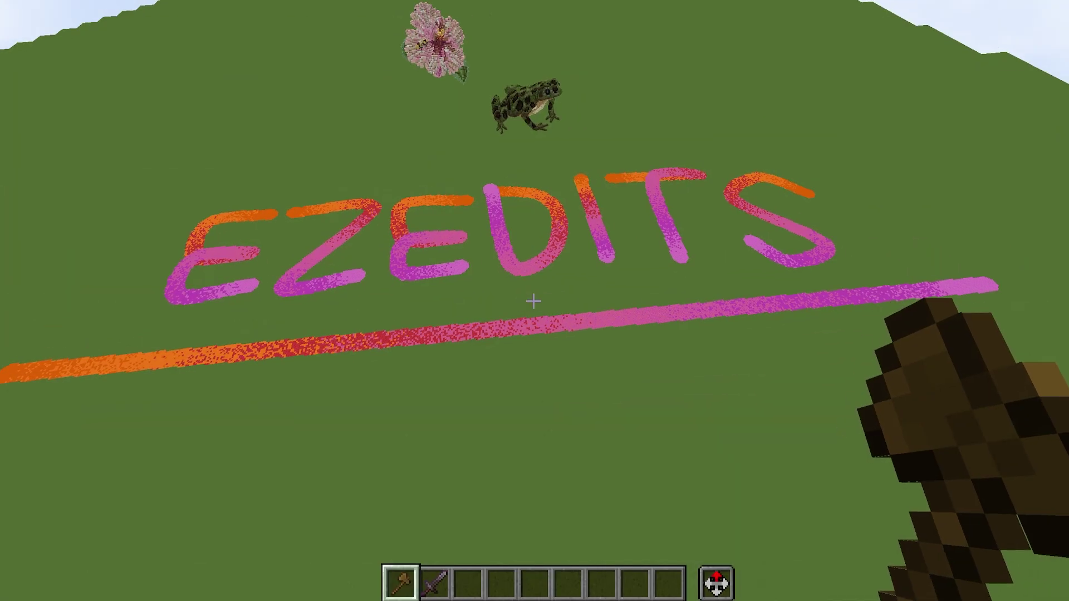
Fly above the EZEDITS lettering and lay a flat selection over the letters and the line beneath them
key("w")
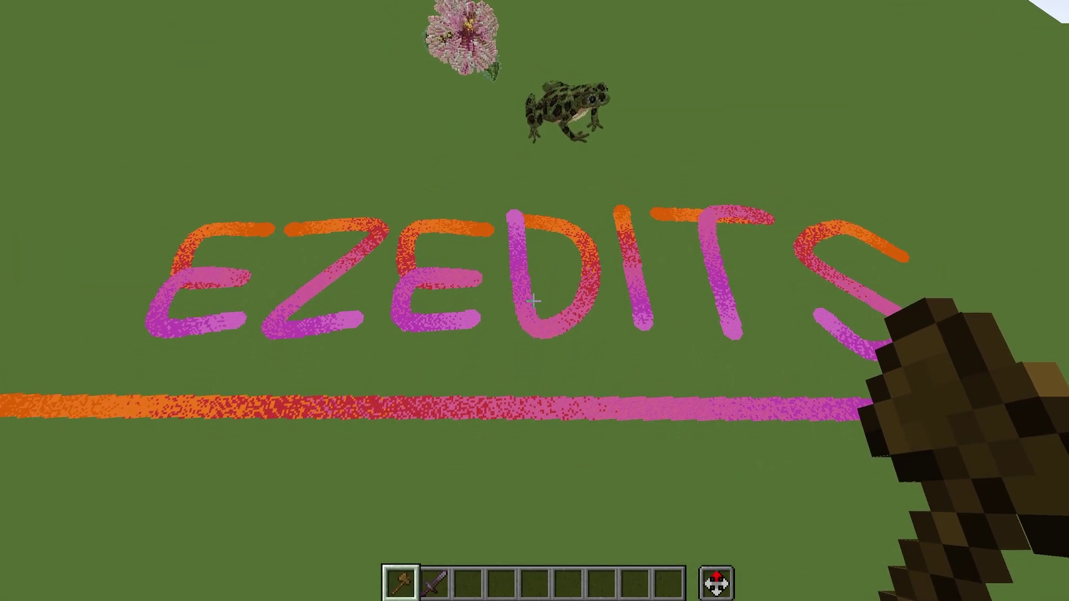
key("s")
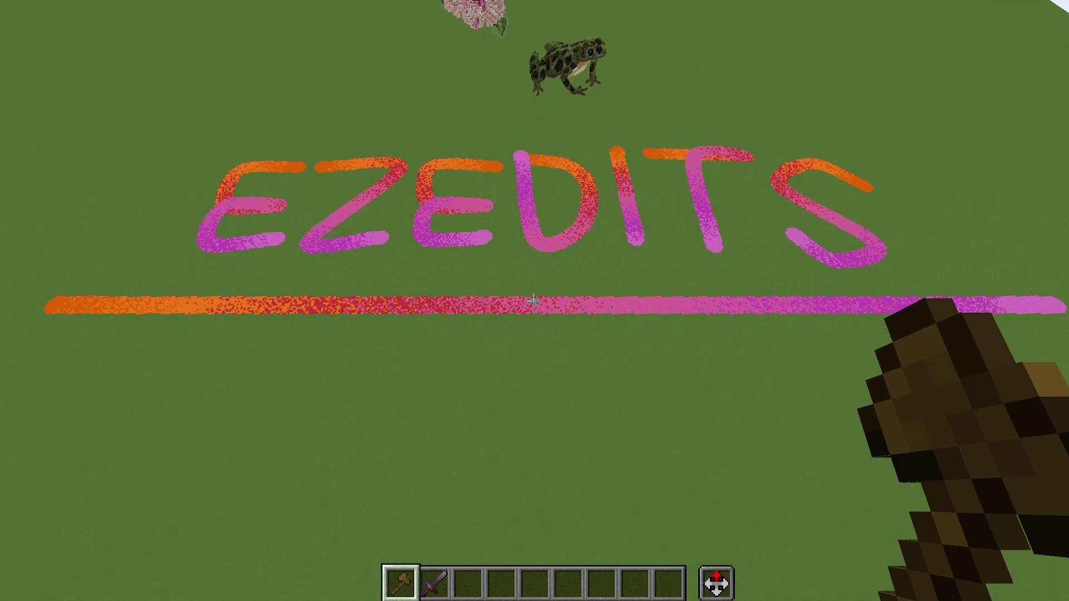
mouse_move(534, 301)
key("w")
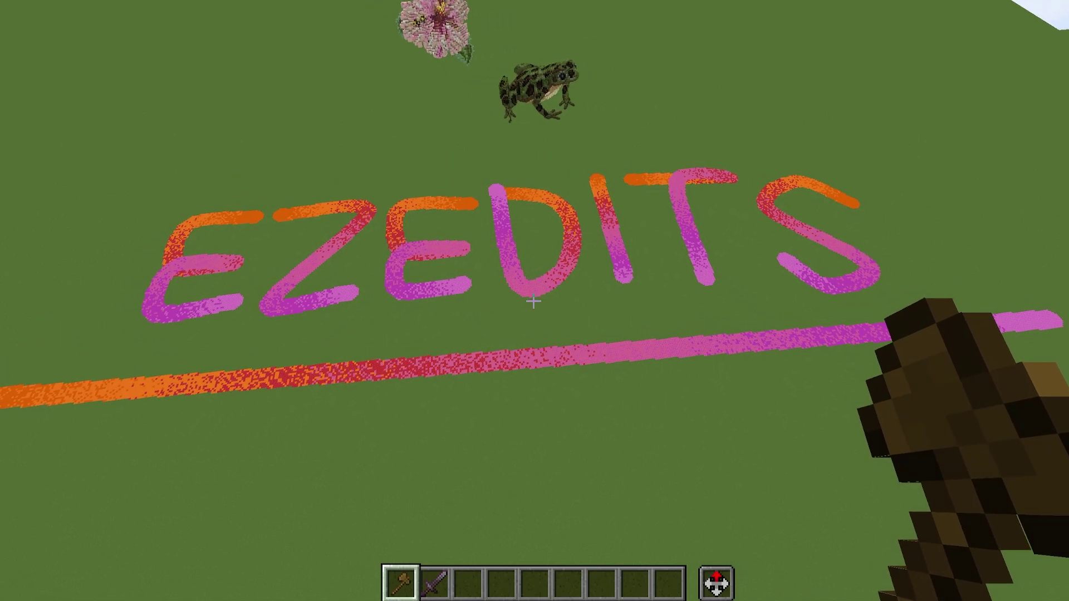
key("u")
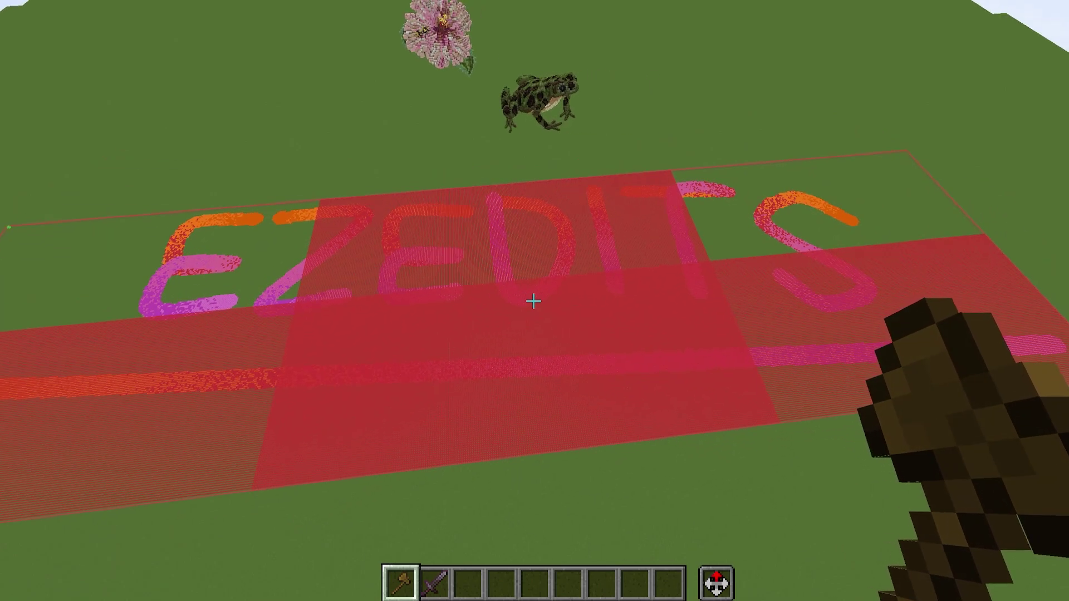
Save the current cuboid selection over the lettering under the name ezedits with //ezsel save
type("//ezsel")
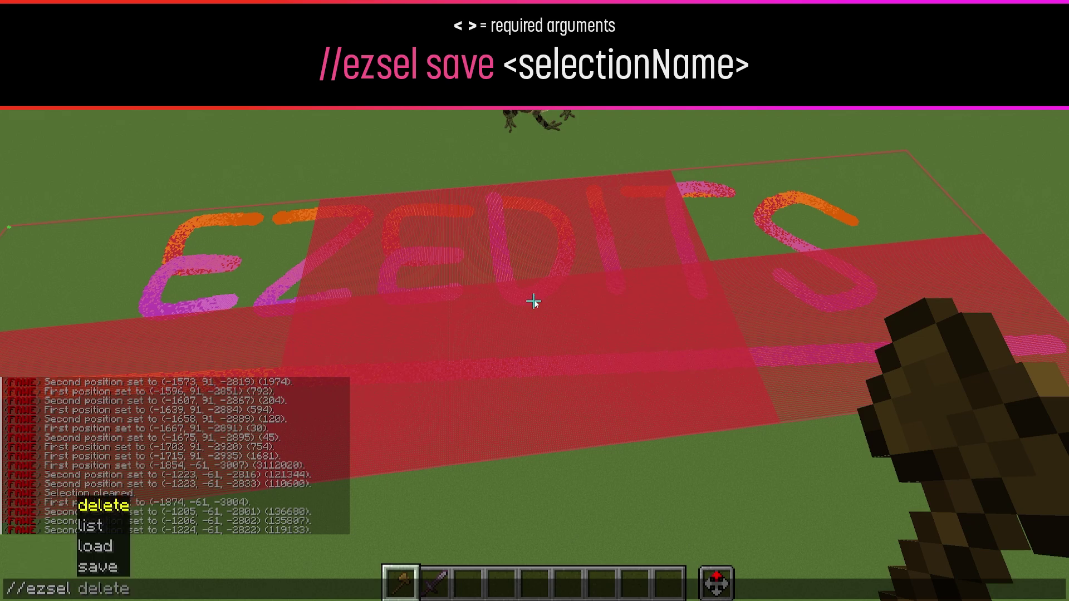
type(" save")
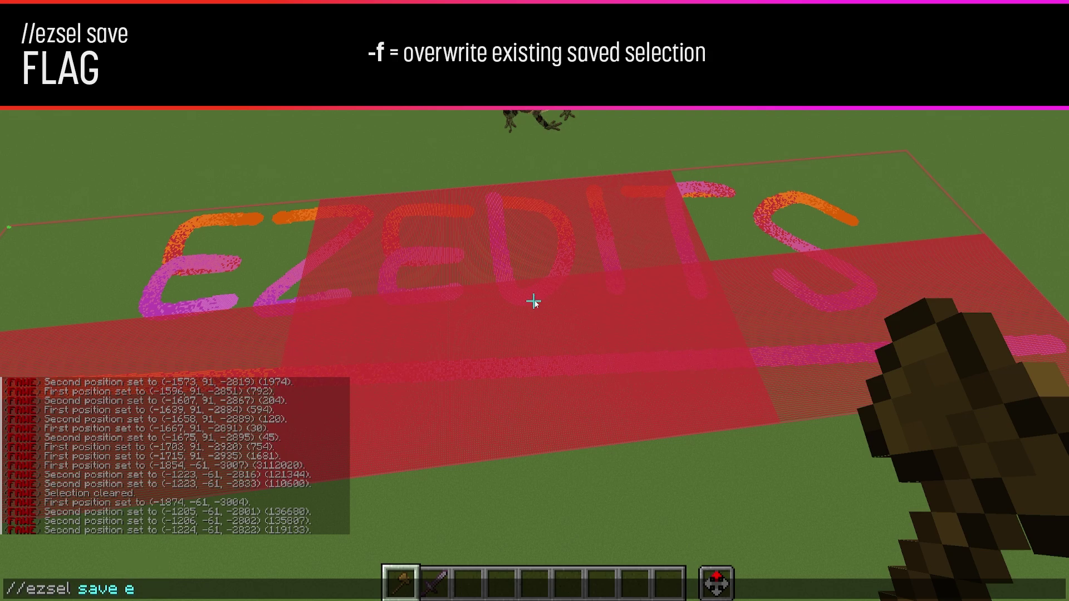
type("ezedits")
key("Return")
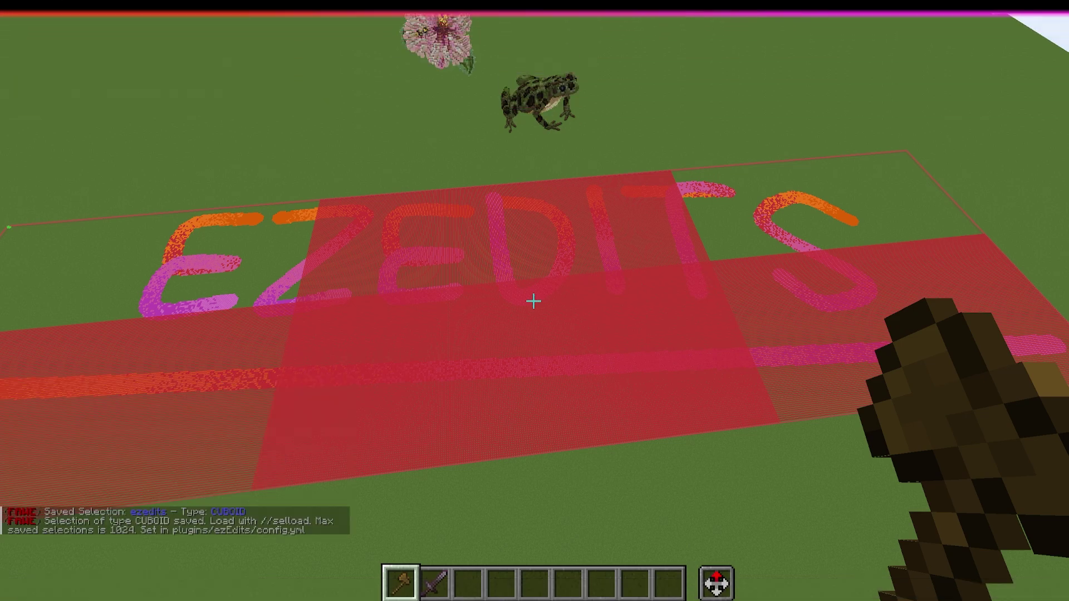
Clear the current selection around the EZEDITS lettering
type("/")
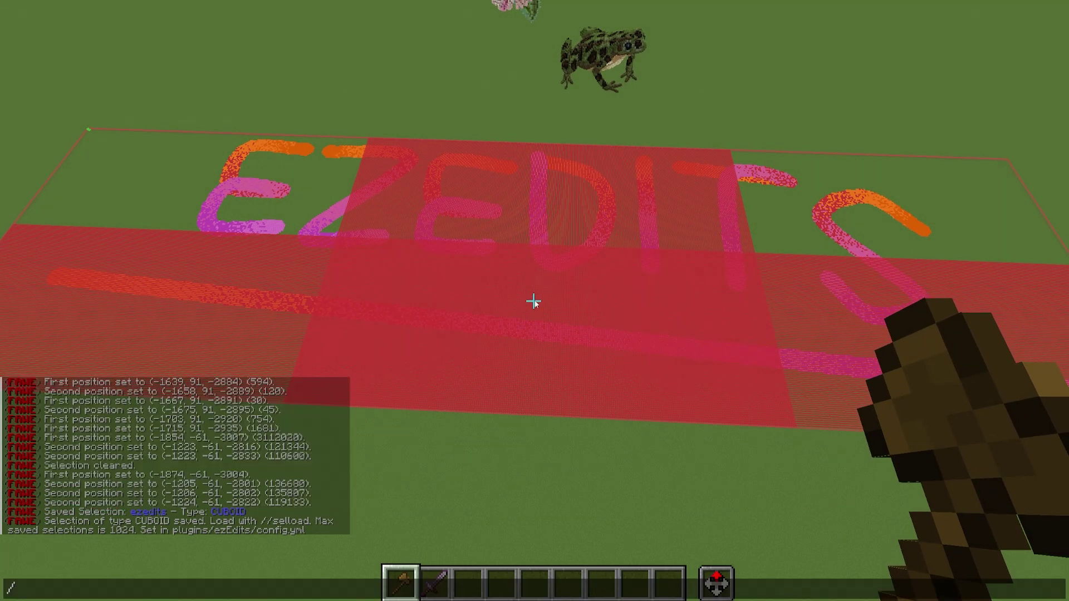
type(";")
key("Return")
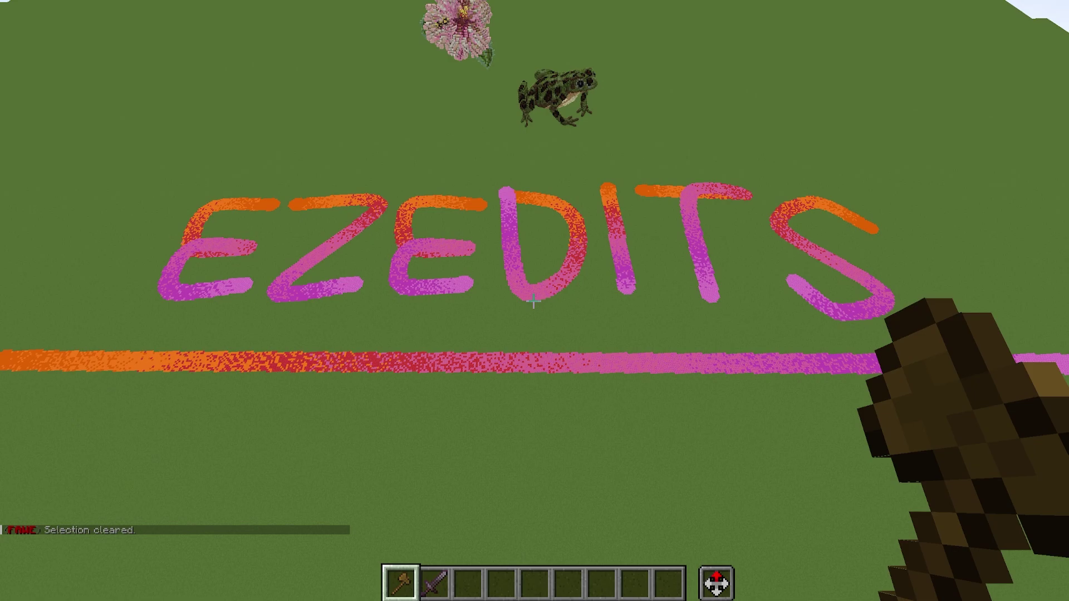
Load the saved selection $ezedits back over the lettering with //ezsel load, pointing out the $ prefix in the name
type("//ezbr")
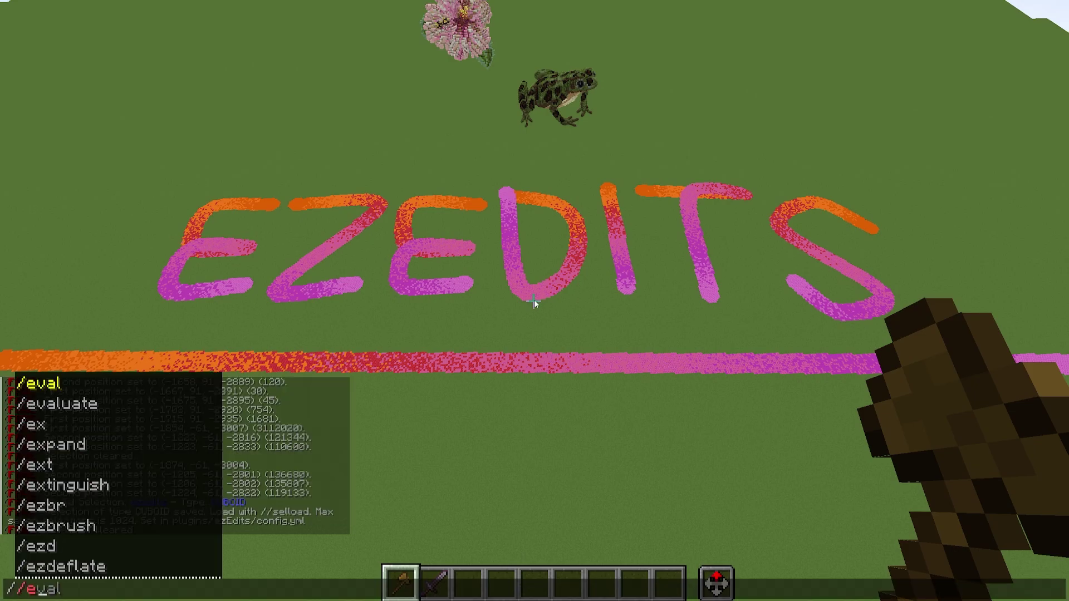
key("BackSpace")
key("BackSpace")
type("sel lo")
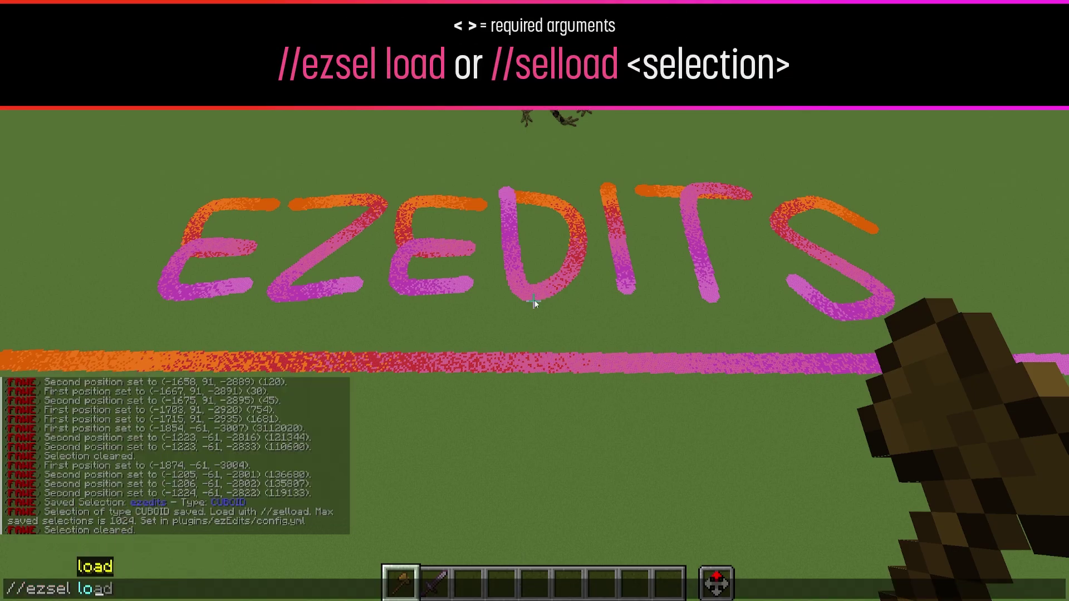
type("ad $ezedits")
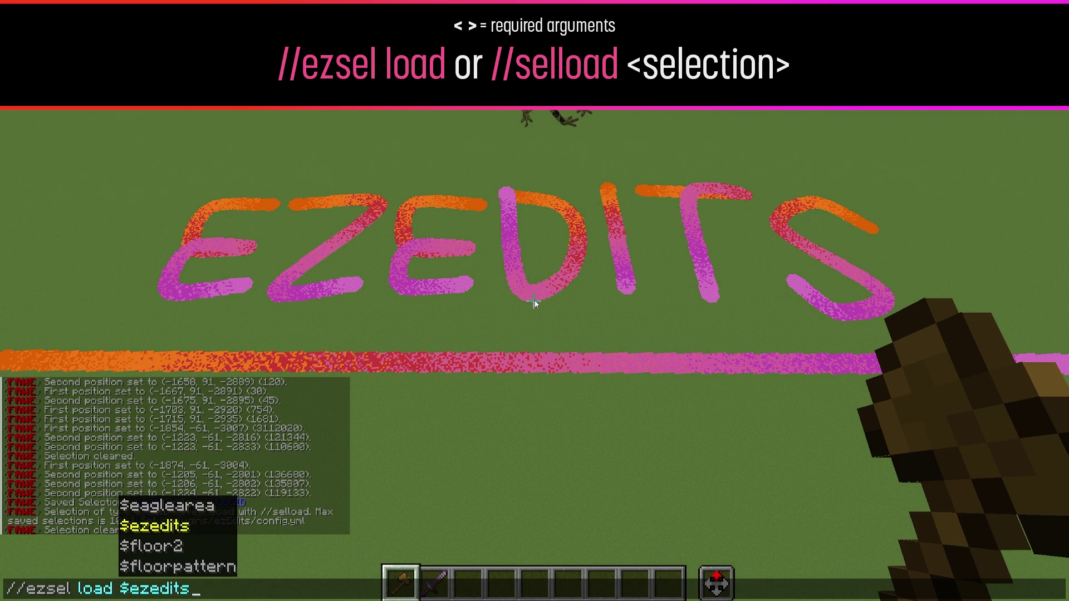
key("Left")
key("Left")
key("Left")
key("Left")
key("Left")
key("Left")
key("Left")
key("Left")
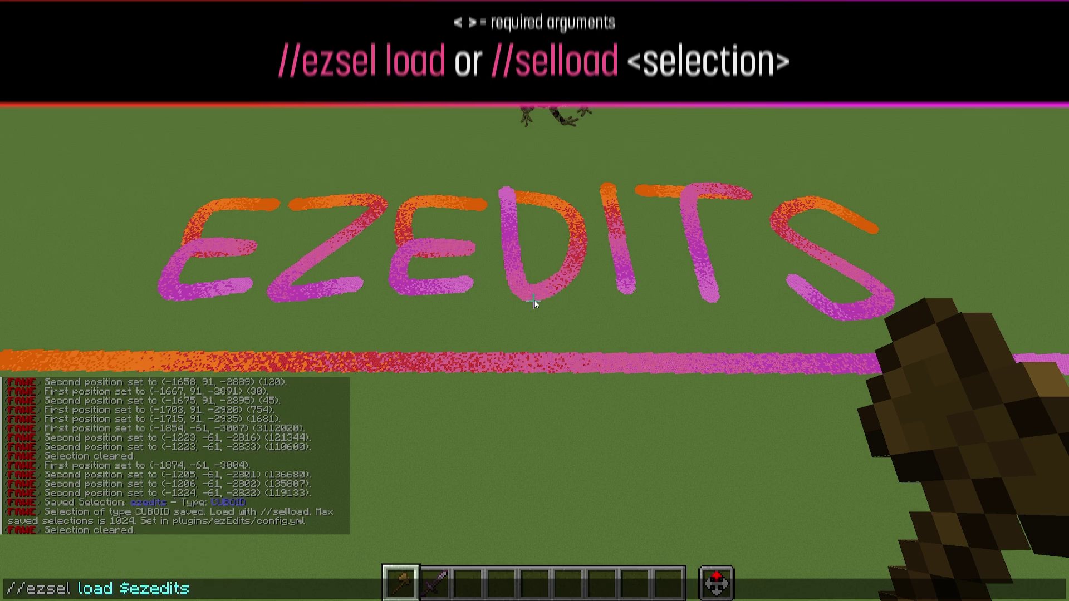
key("shift+Right")
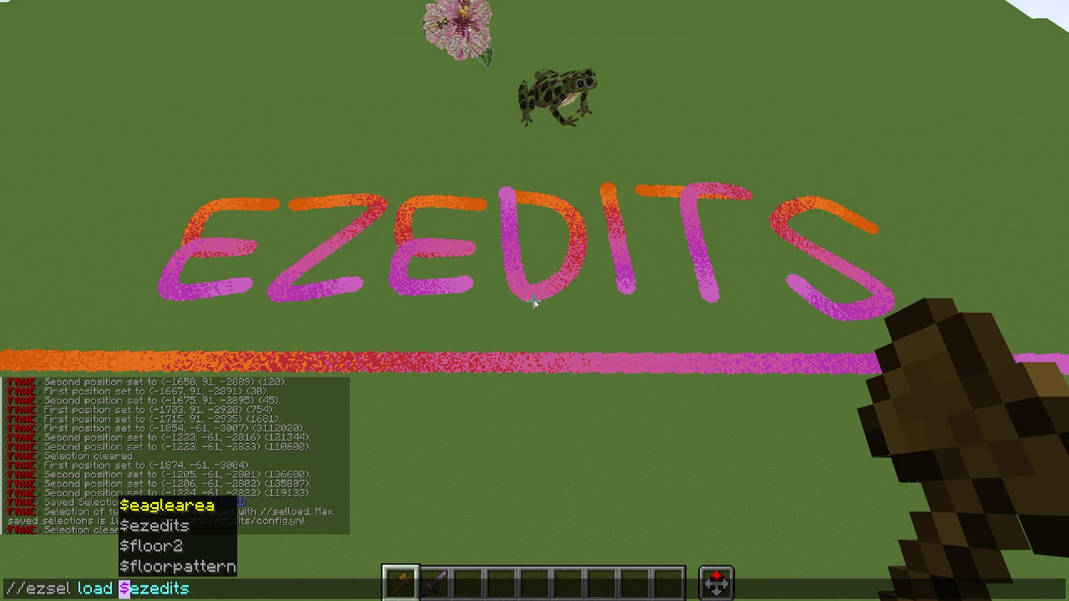
key("Right")
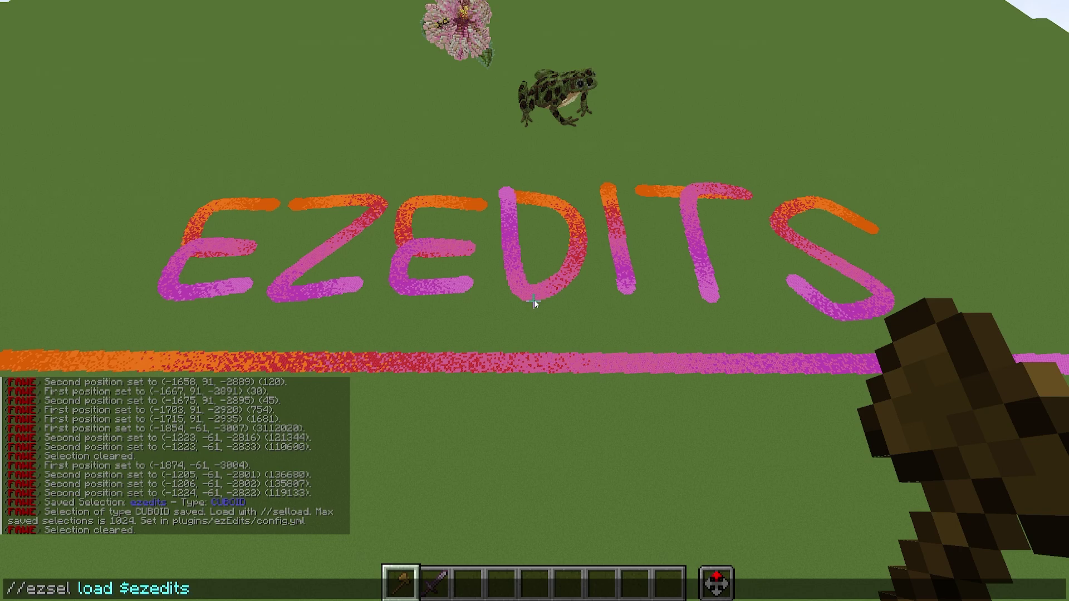
key("Return")
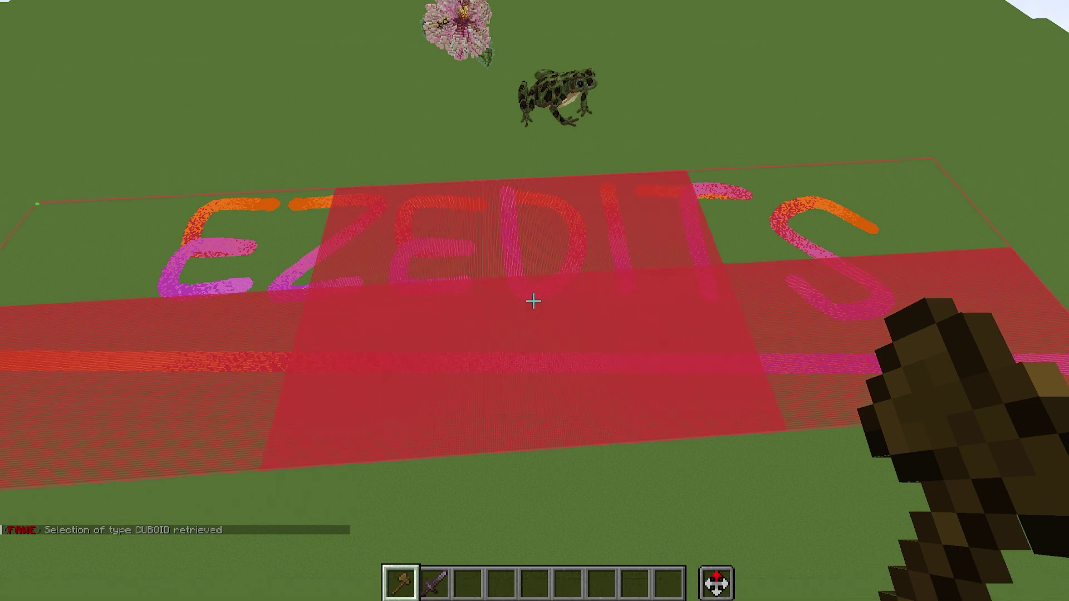